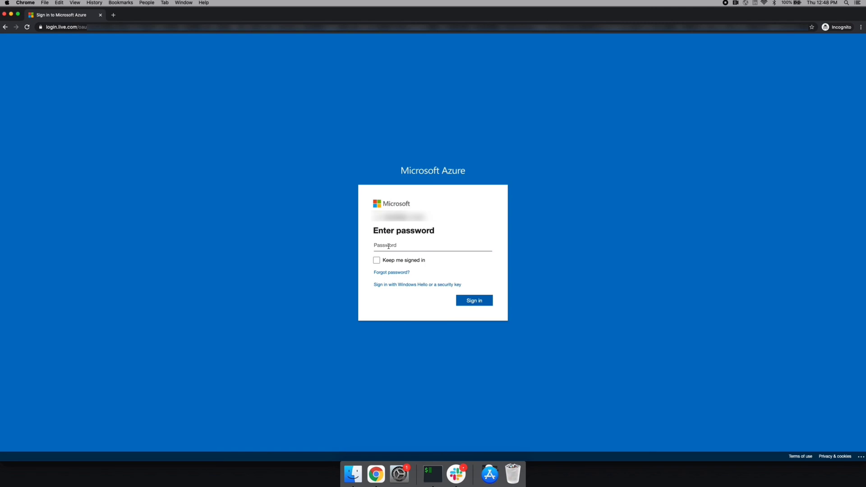
- Enter the account password to sign in to Microsoft Azure and start creating a new resource
{"action": "left_click", "coordinate": [469, 300]}
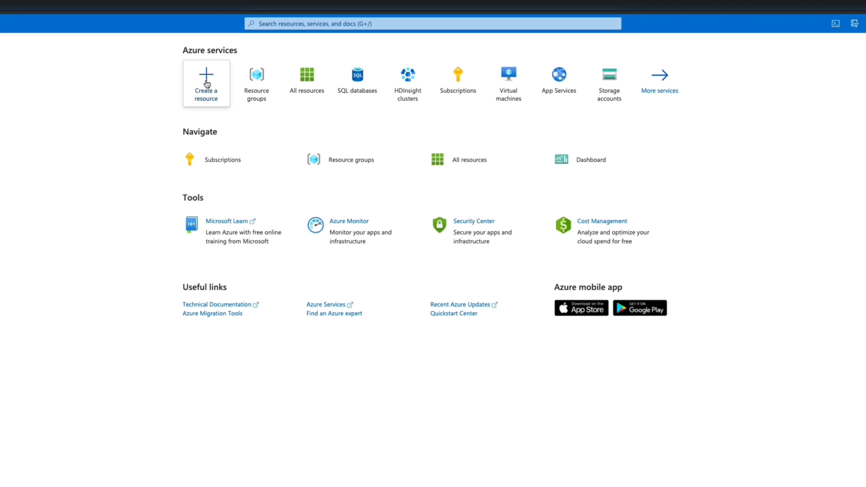
{"action": "left_click", "coordinate": [207, 84]}
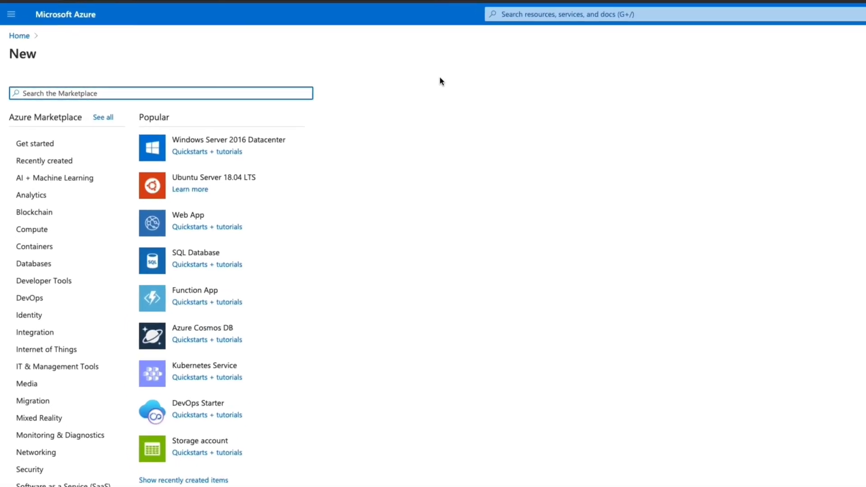
- Search the Marketplace for HDInsight and start creating an Azure HDInsight cluster
{"action": "left_click", "coordinate": [95, 93]}
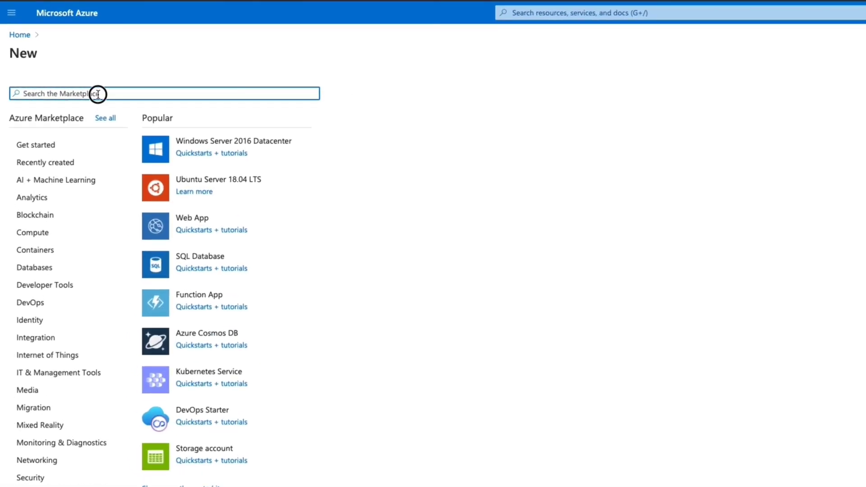
{"action": "type", "text": "HD"}
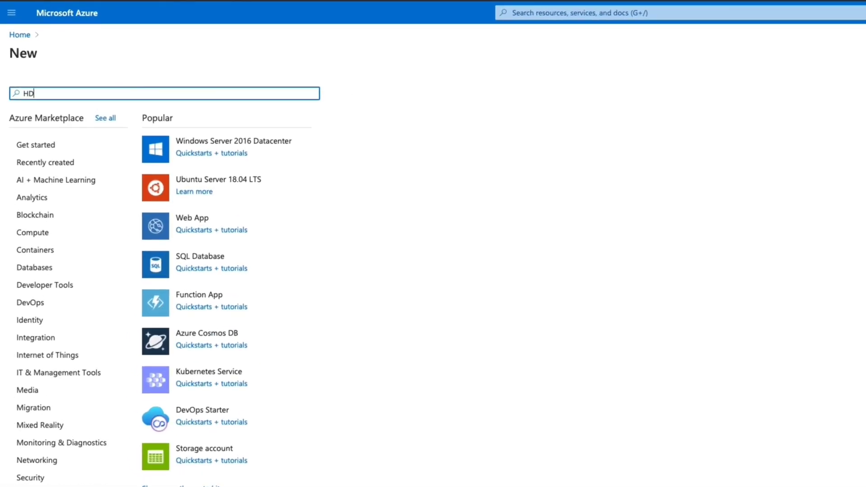
{"action": "type", "text": "Insight"}
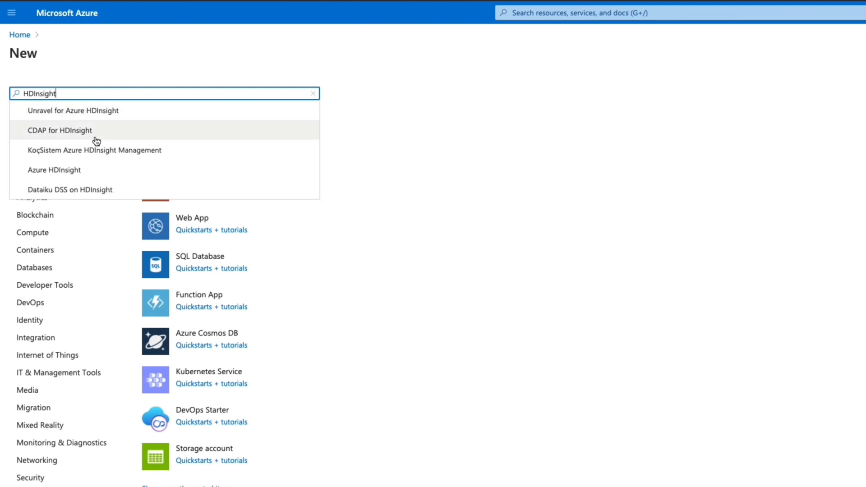
{"action": "left_click", "coordinate": [75, 171]}
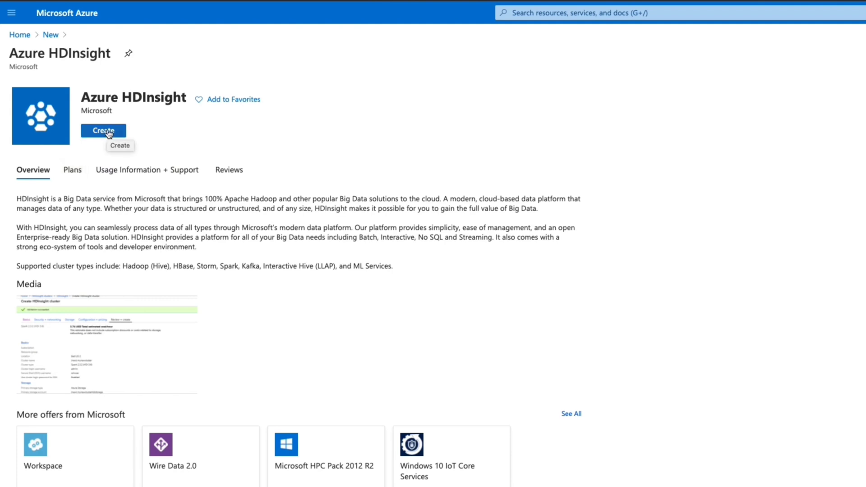
{"action": "left_click", "coordinate": [107, 131]}
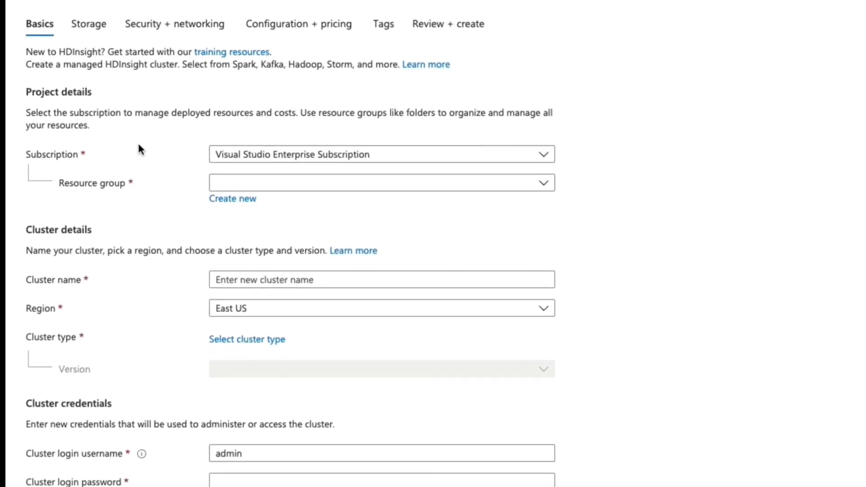
- Select the Visual Studio Enterprise Subscription and create a new resource group named kd-resourcegroup
{"action": "left_click", "coordinate": [260, 155]}
{"action": "left_click", "coordinate": [242, 201]}
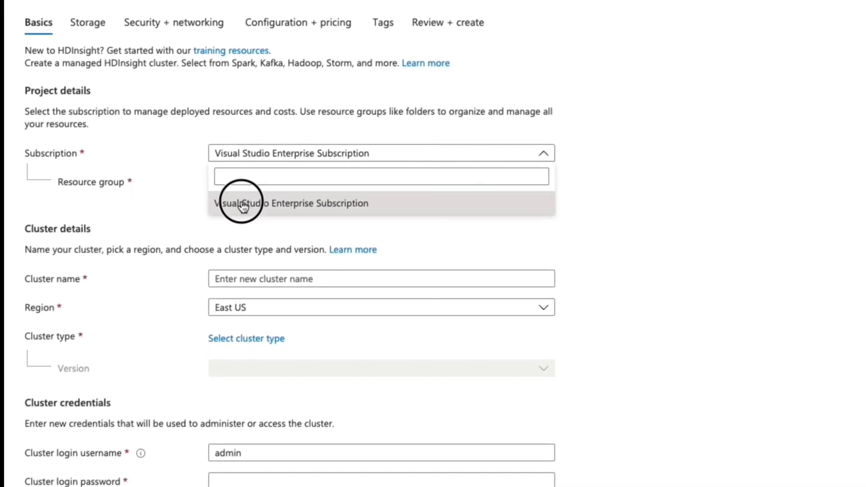
{"action": "left_click", "coordinate": [241, 203]}
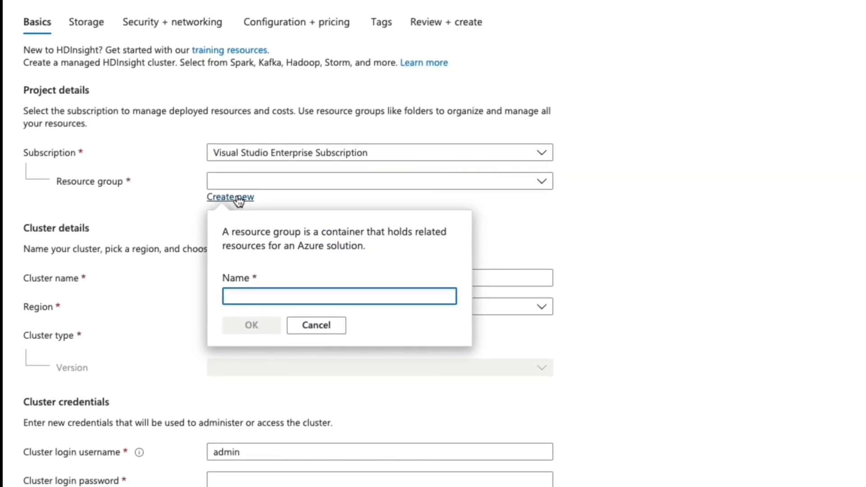
{"action": "type", "text": "kd-res"}
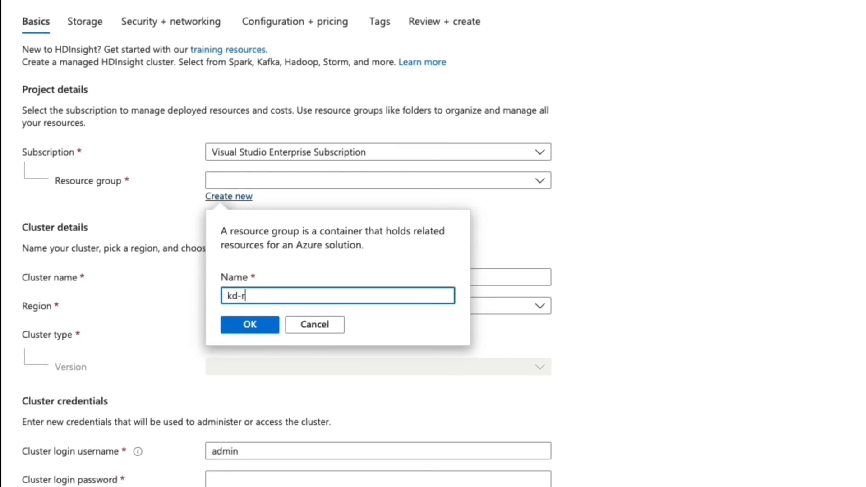
{"action": "type", "text": "ourceg"}
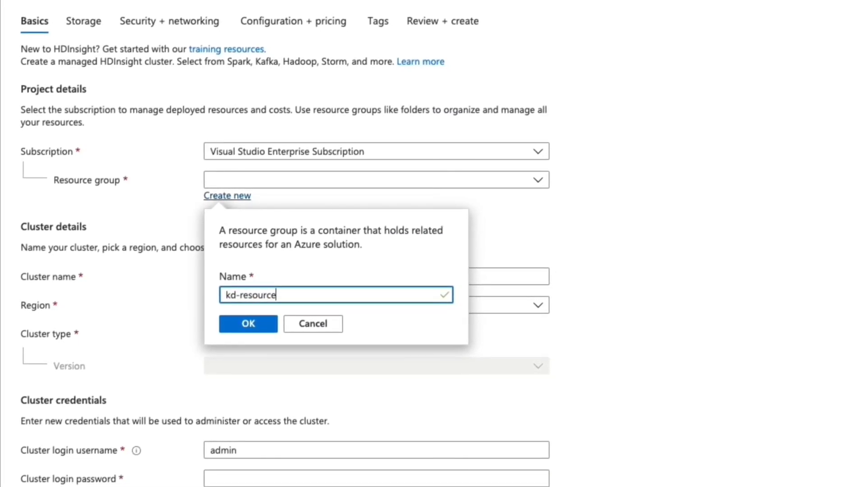
{"action": "type", "text": "roup"}
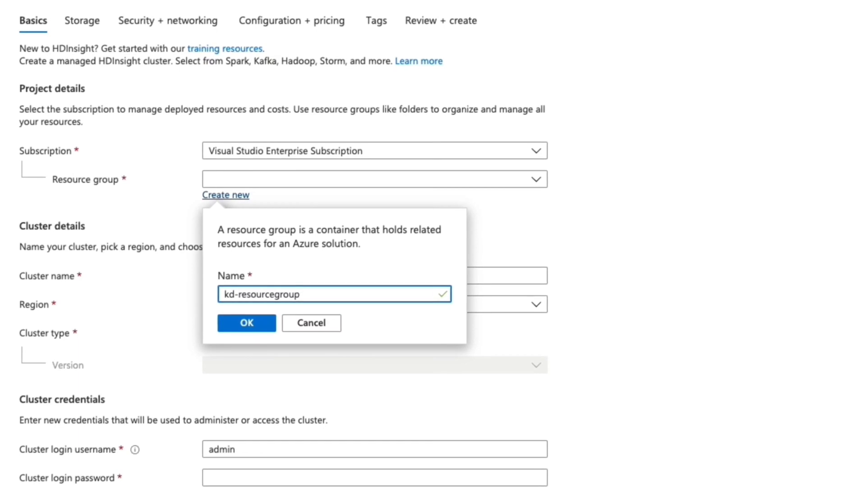
{"action": "left_click", "coordinate": [248, 325]}
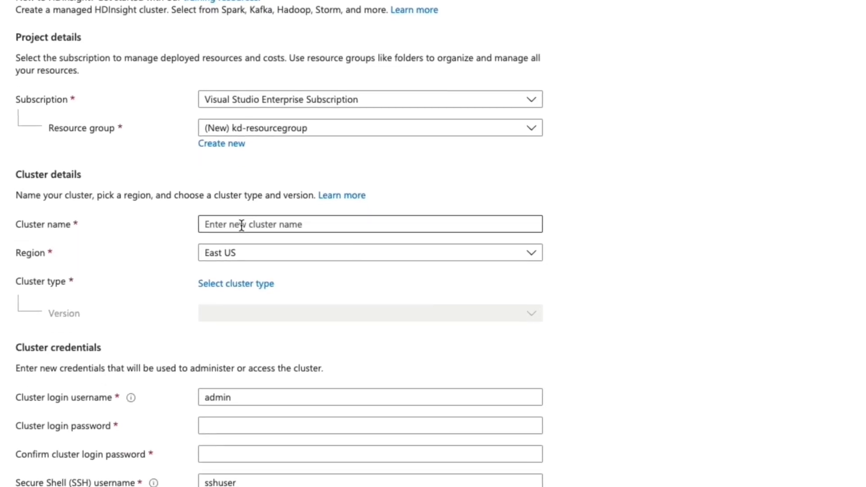
- Name the cluster kd-sparkcluster and set its region to West US
{"action": "left_click", "coordinate": [239, 184]}
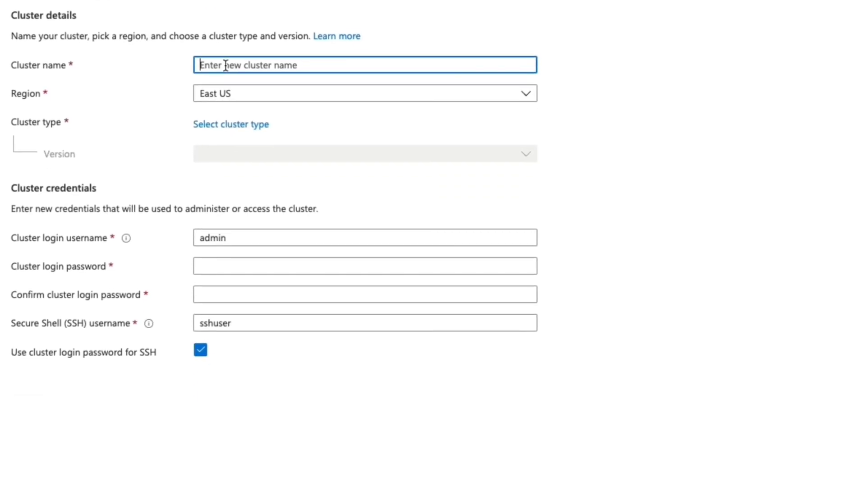
{"action": "left_click", "coordinate": [259, 96]}
{"action": "scroll", "coordinate": [291, 321], "scroll_direction": "down", "scroll_amount": 5}
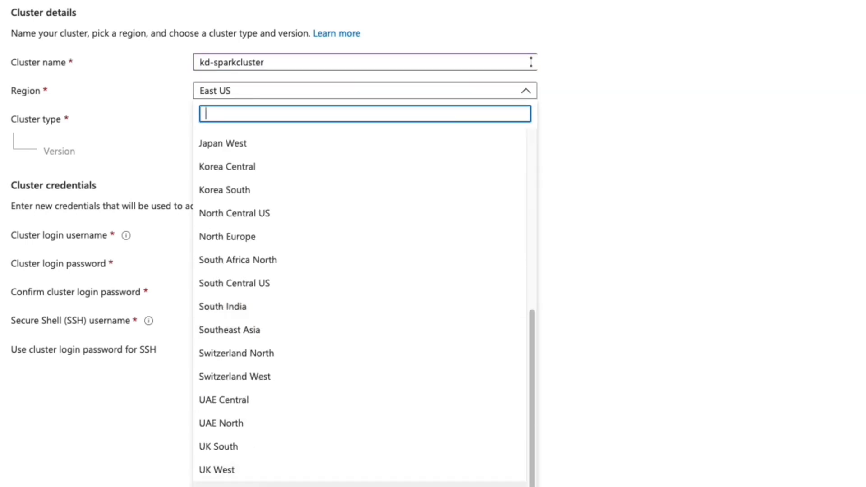
{"action": "scroll", "coordinate": [317, 319], "scroll_direction": "down", "scroll_amount": 3}
{"action": "left_click", "coordinate": [317, 319]}
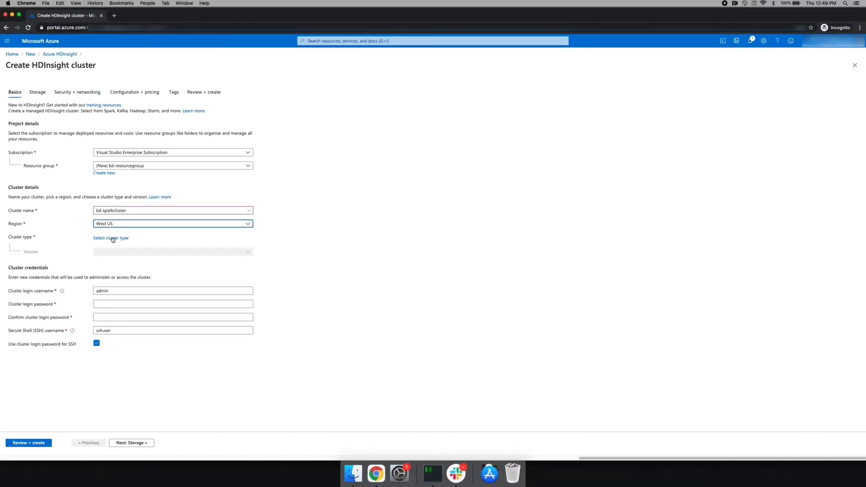
- Set the cluster type to Spark with version Spark 2.3 (HDI 3.6)
{"action": "left_click", "coordinate": [121, 239]}
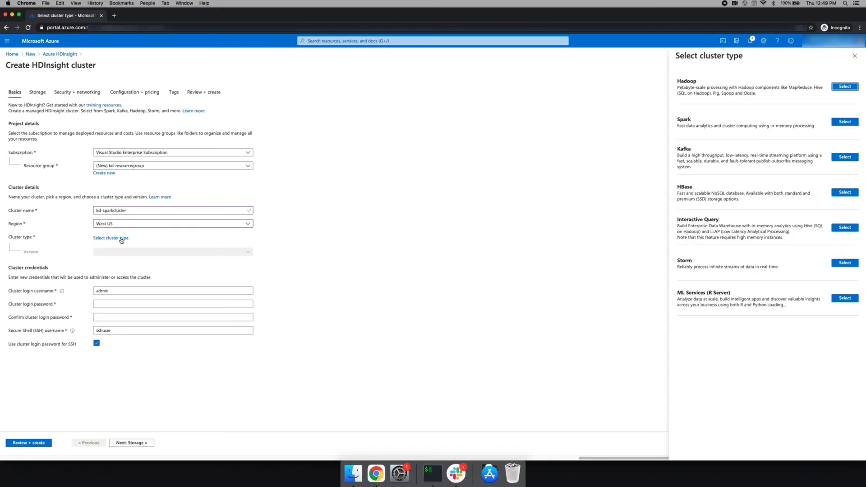
{"action": "left_click", "coordinate": [844, 122]}
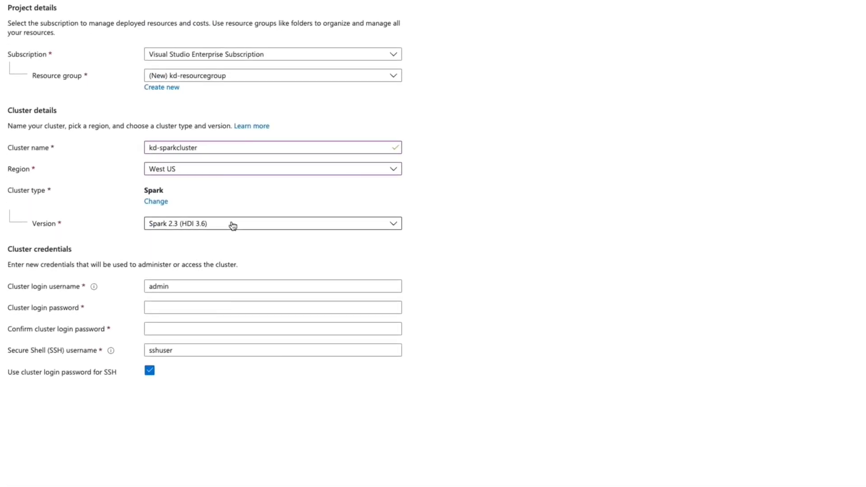
{"action": "left_click", "coordinate": [231, 224]}
{"action": "left_click", "coordinate": [181, 280]}
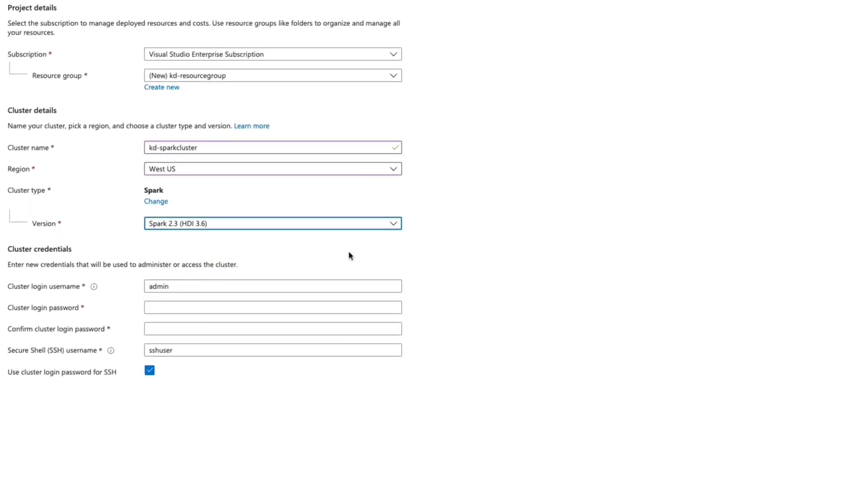
- Enter and confirm the cluster login password, and set the Secure Shell (SSH) username to kd
{"action": "left_click", "coordinate": [160, 306]}
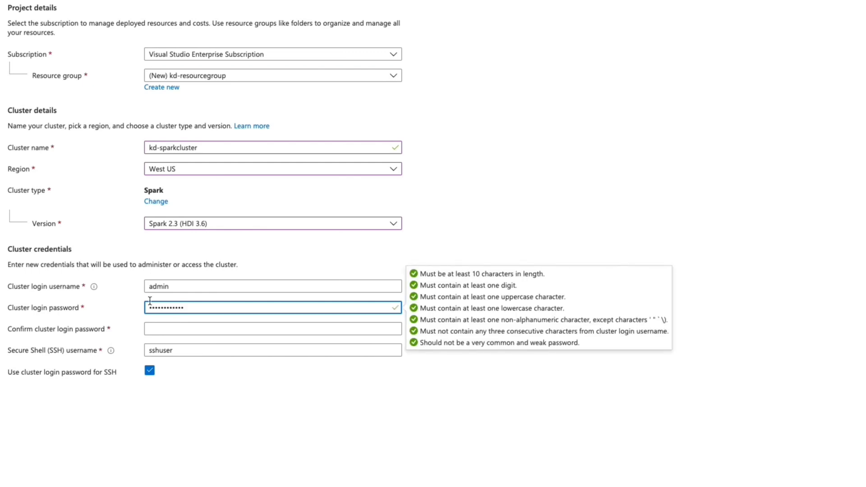
{"action": "left_click", "coordinate": [155, 328]}
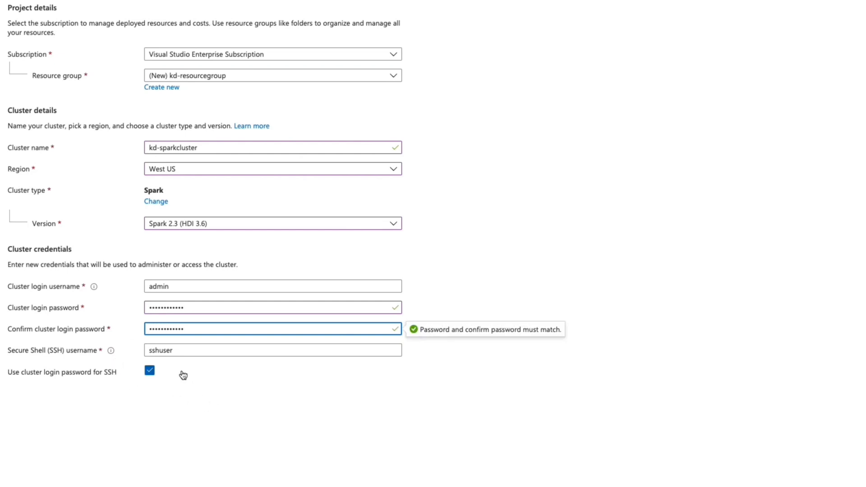
{"action": "left_click_drag", "start_coordinate": [182, 350], "coordinate": [110, 342]}
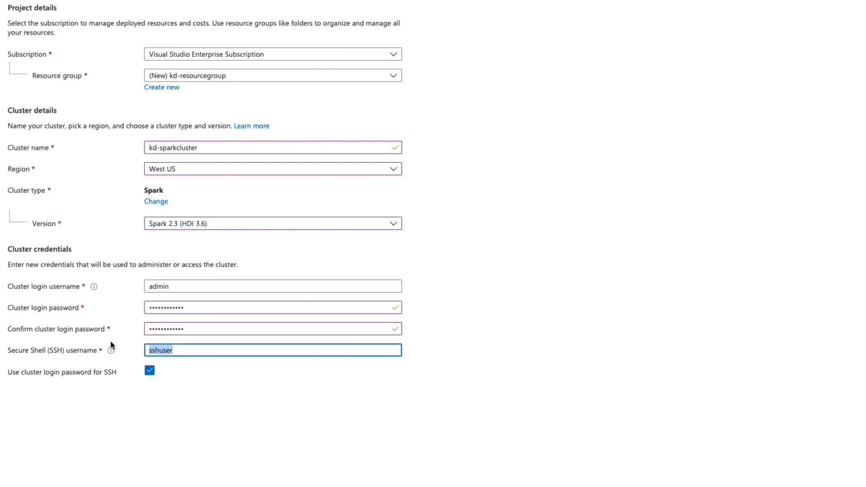
{"action": "type", "text": "kd"}
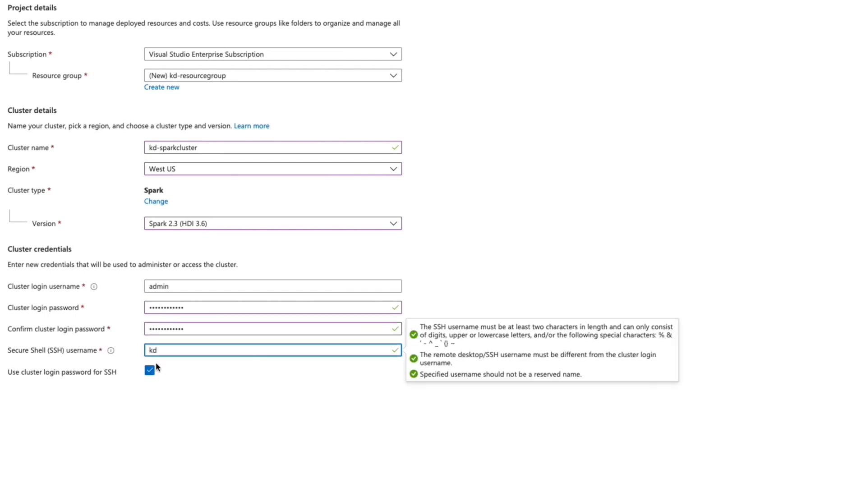
{"action": "left_click", "coordinate": [227, 409]}
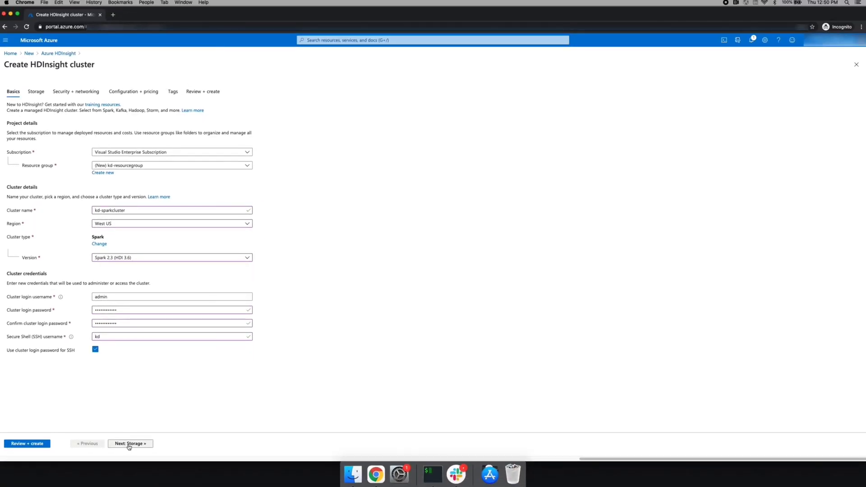
- In the cluster's storage settings, create a new primary storage account named kdstorage001
{"action": "left_click", "coordinate": [129, 445]}
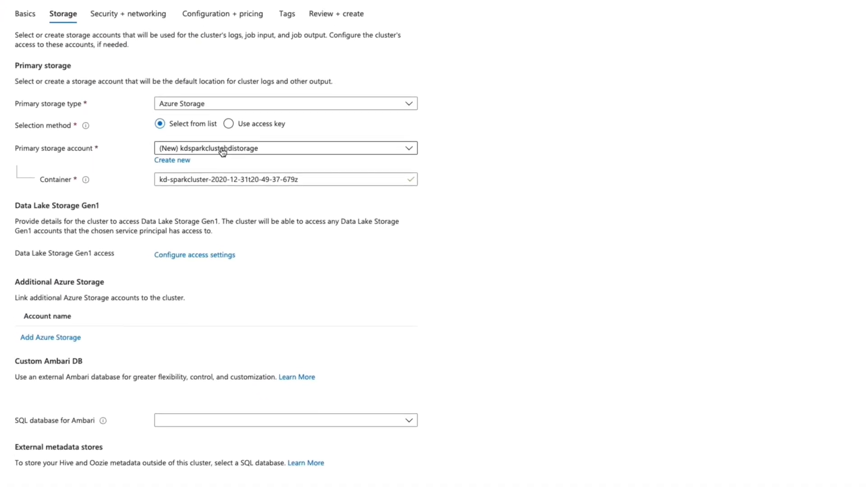
{"action": "left_click", "coordinate": [186, 161]}
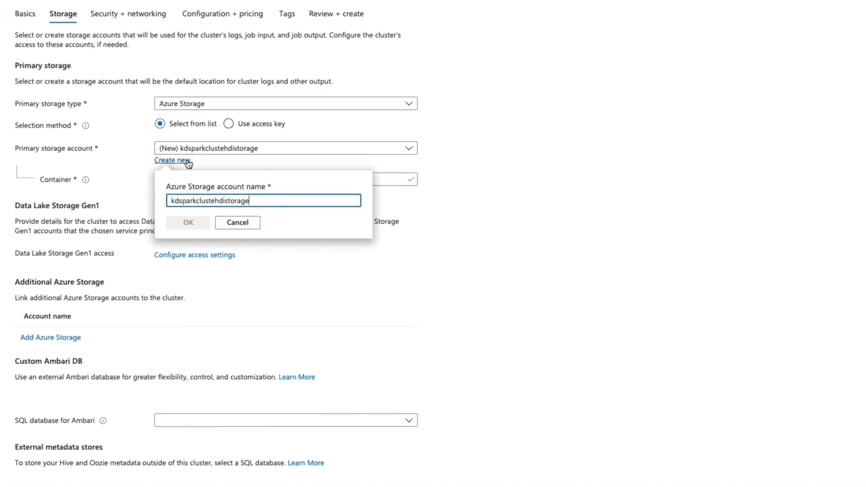
{"action": "left_click_drag", "start_coordinate": [253, 200], "coordinate": [179, 201]}
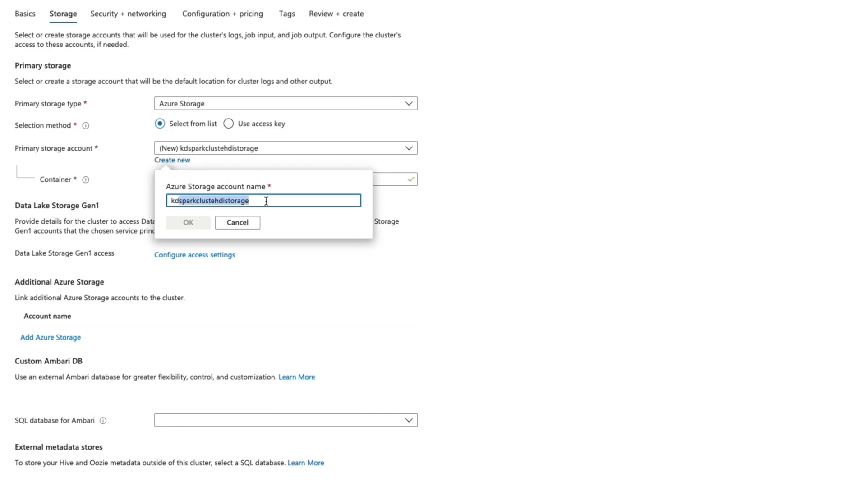
{"action": "type", "text": "storage"}
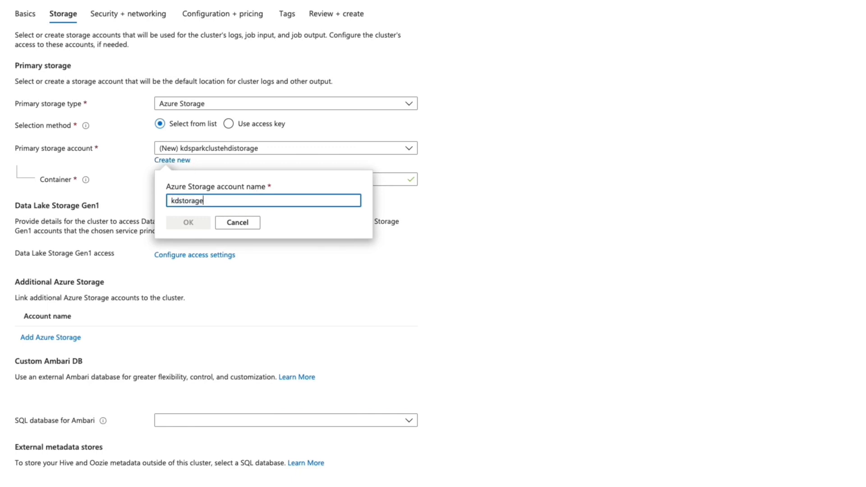
{"action": "type", "text": "01"}
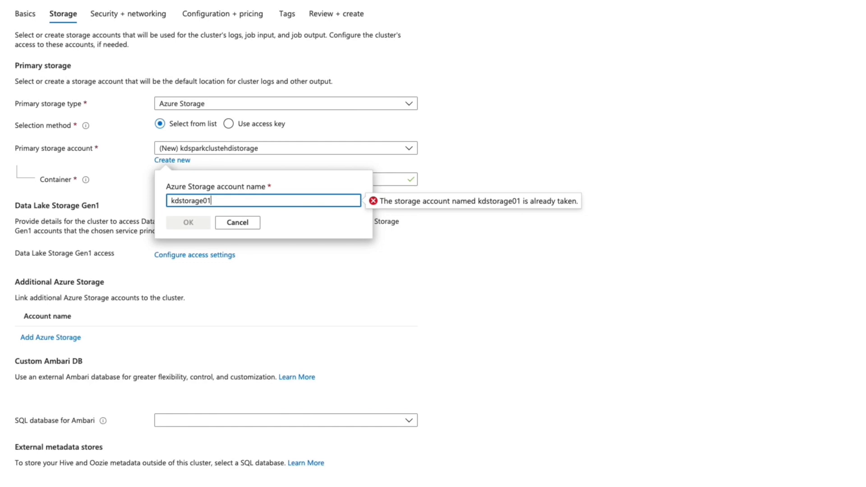
{"action": "type", "text": "0"}
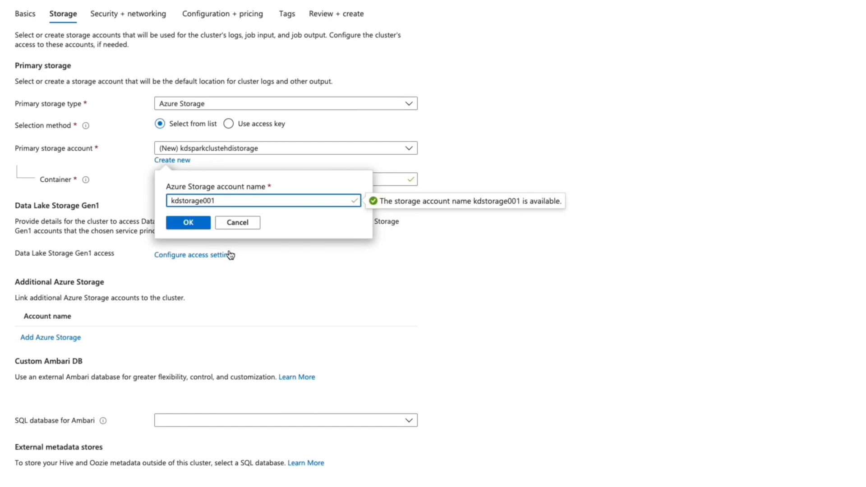
{"action": "left_click", "coordinate": [189, 223]}
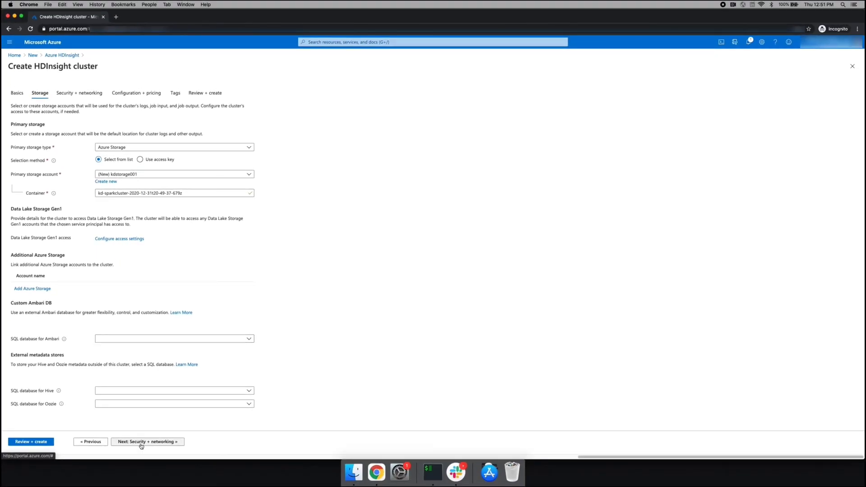
- Keep the default security and networking settings, and set the head node size to E2 V3 (2 Cores, 16 GB RAM)
{"action": "left_click", "coordinate": [141, 442]}
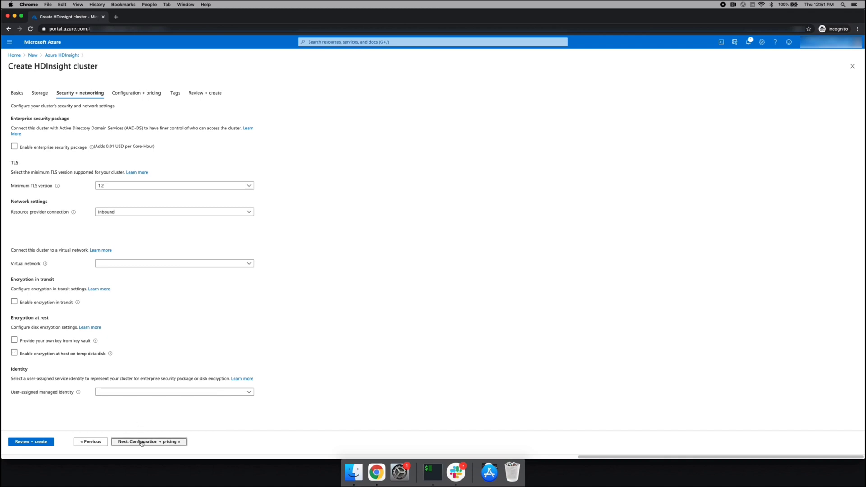
{"action": "left_click", "coordinate": [141, 441]}
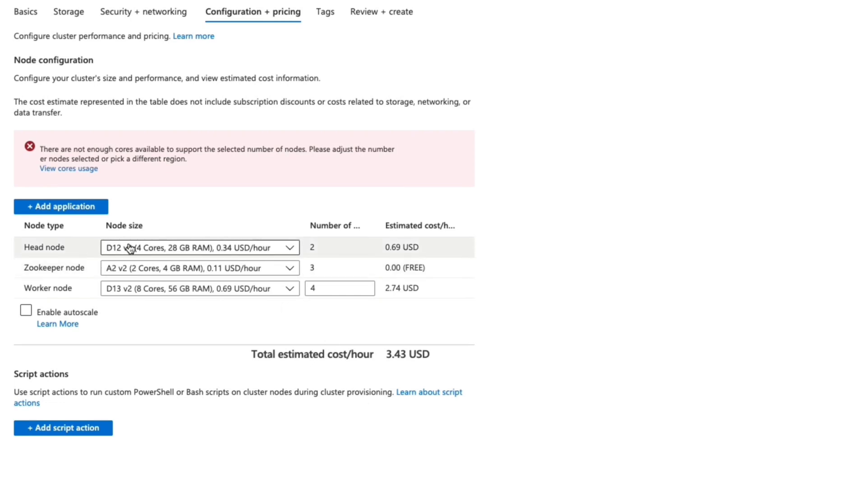
{"action": "left_click", "coordinate": [131, 251]}
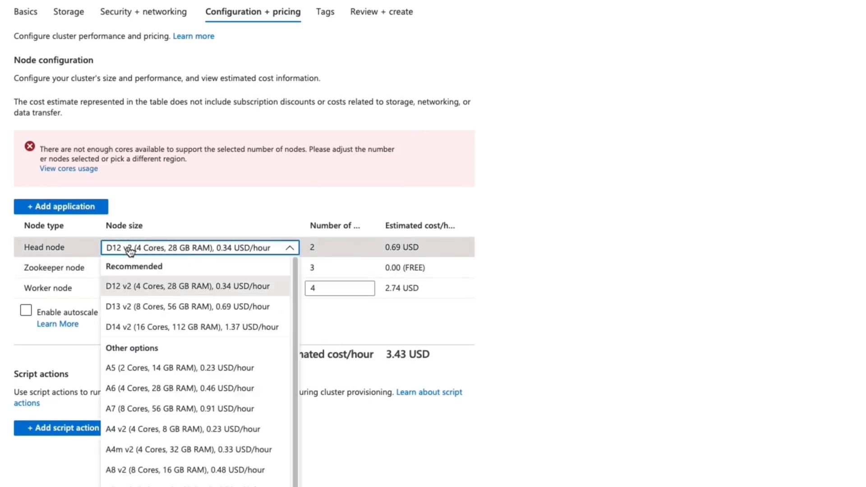
{"action": "scroll", "coordinate": [155, 401], "scroll_direction": "down", "scroll_amount": 3}
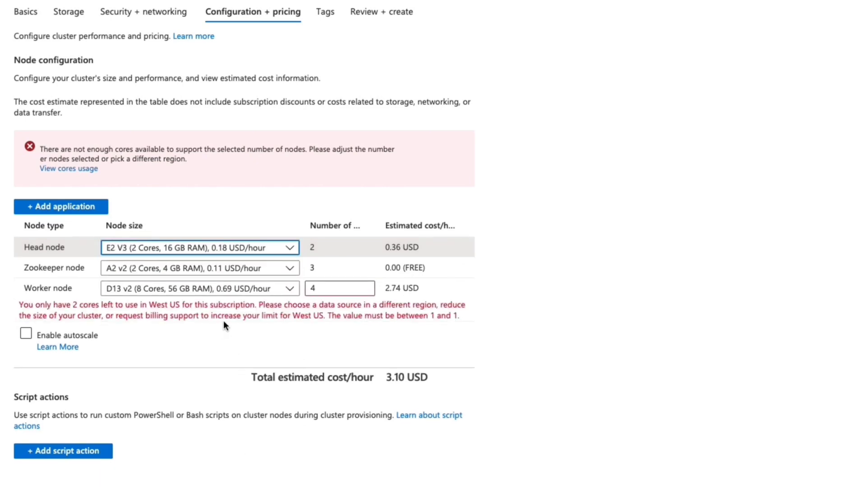
- Set the Zookeeper node size to D1 (1 Core, 3.5 GB RAM) and the worker node size to E2 V3 (2 Cores, 16 GB RAM)
{"action": "left_click", "coordinate": [186, 270]}
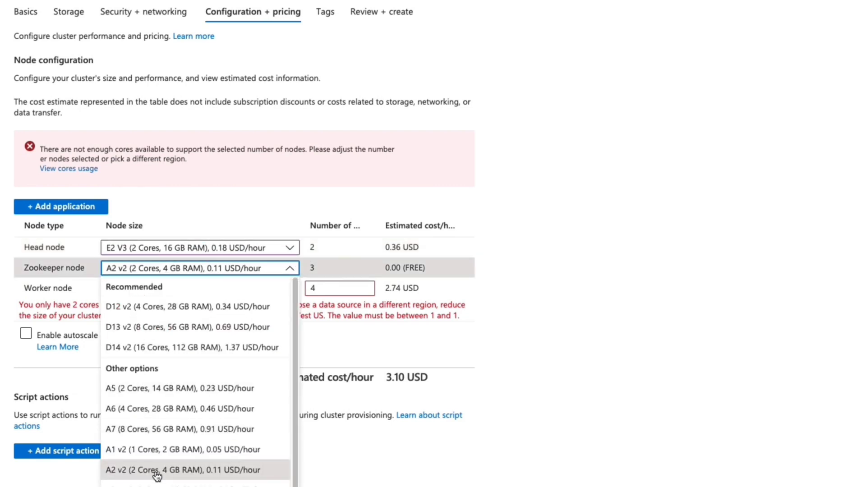
{"action": "scroll", "coordinate": [155, 474], "scroll_direction": "down", "scroll_amount": 1}
{"action": "left_click", "coordinate": [189, 474]}
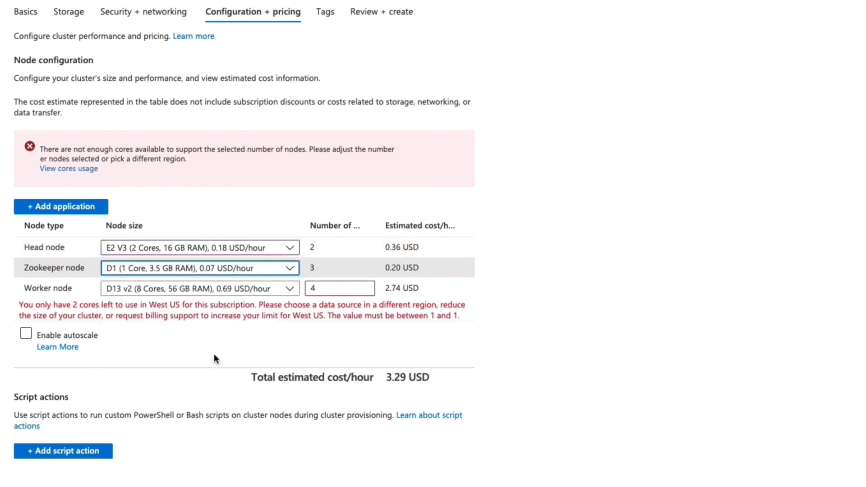
{"action": "left_click", "coordinate": [214, 288]}
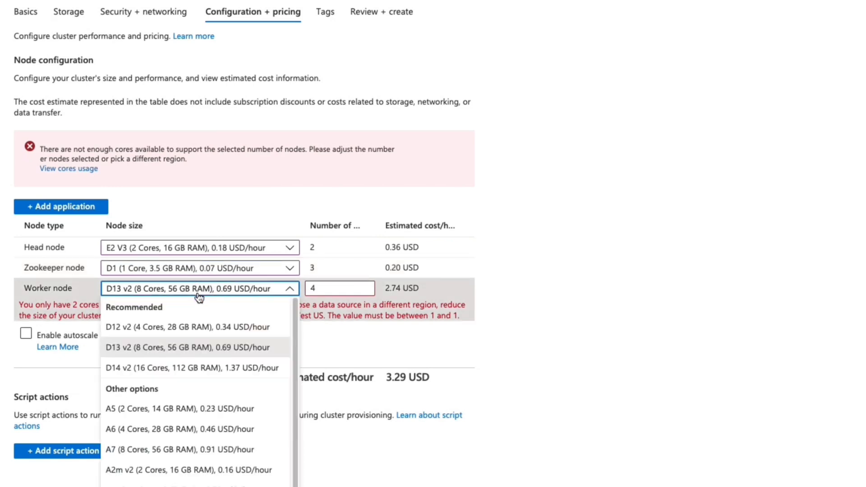
{"action": "scroll", "coordinate": [194, 440], "scroll_direction": "down", "scroll_amount": 5}
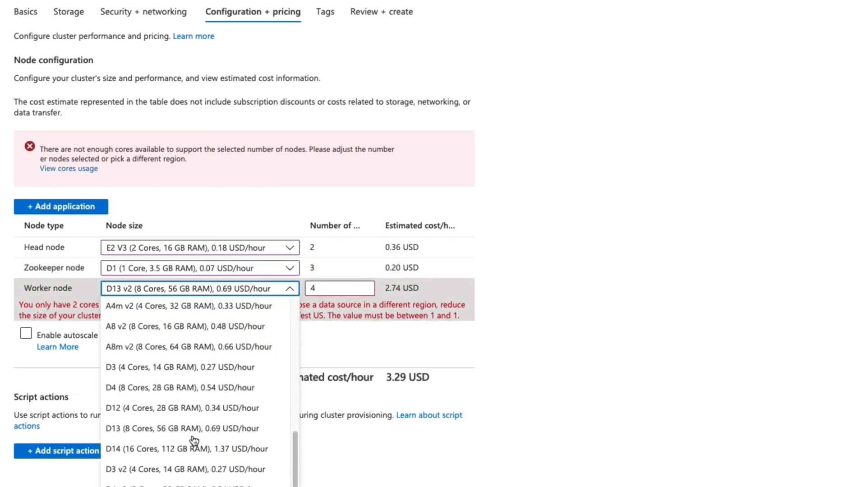
{"action": "left_click", "coordinate": [194, 484]}
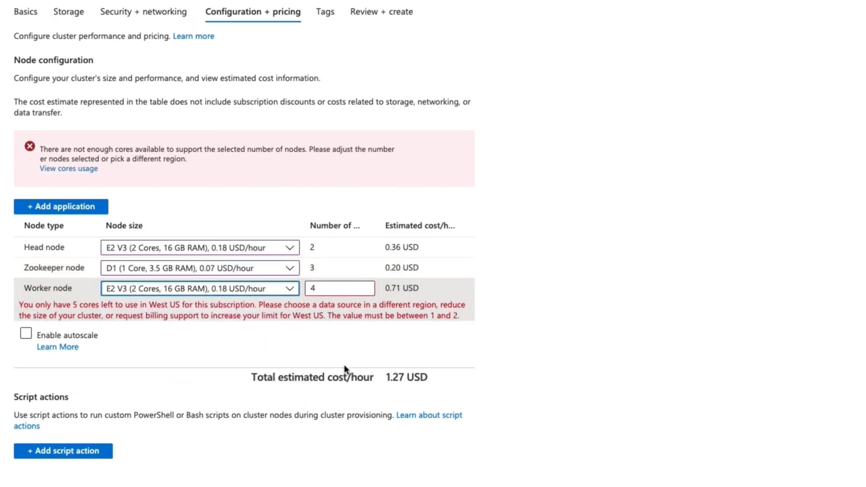
- Set the number of worker nodes to 2 and check the total estimated cost per hour
{"action": "left_click", "coordinate": [320, 289]}
{"action": "type", "text": "24"}
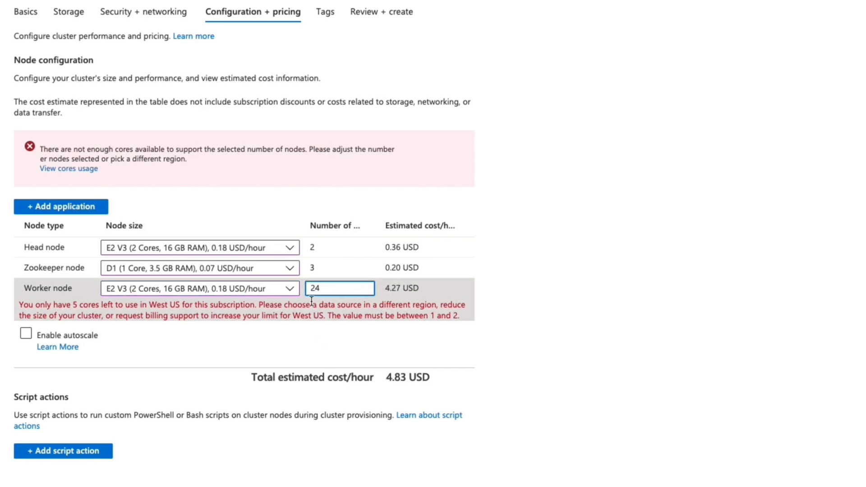
{"action": "key", "text": "Delete"}
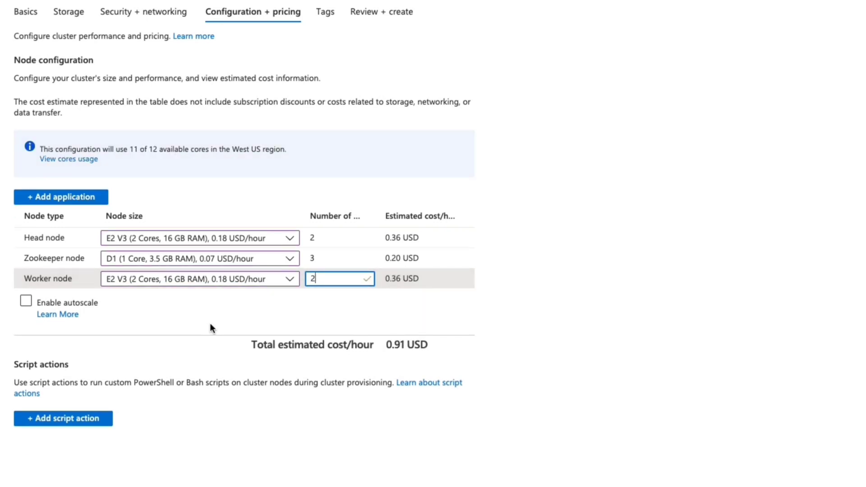
{"action": "left_click", "coordinate": [209, 323]}
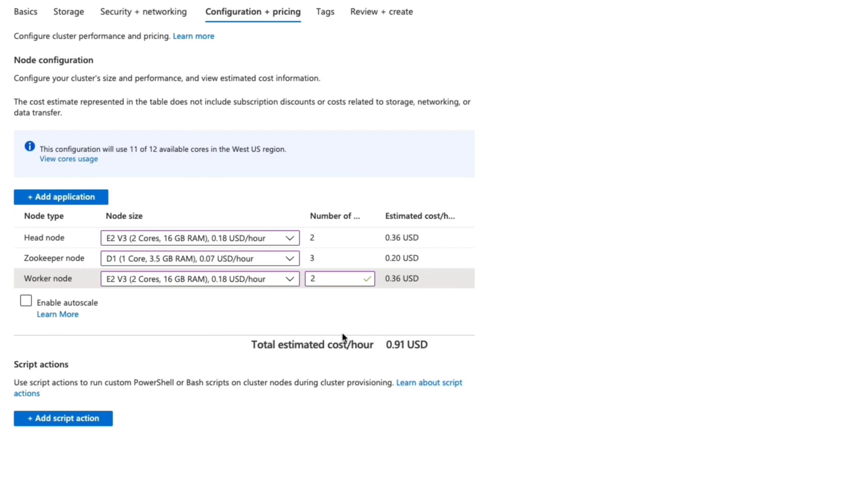
{"action": "left_click_drag", "start_coordinate": [437, 346], "coordinate": [244, 347]}
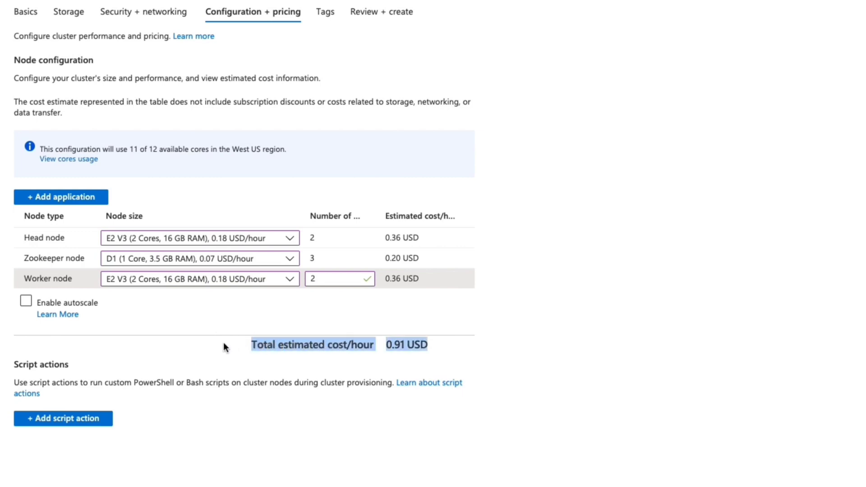
{"action": "left_click", "coordinate": [202, 345]}
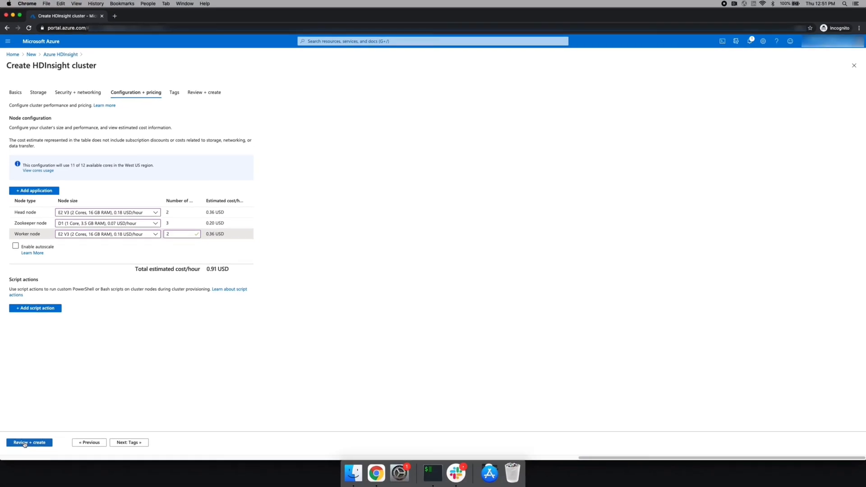
- Review the summary of the cluster's type, storage account and node configuration, and try to create the cluster
{"action": "left_click", "coordinate": [24, 442]}
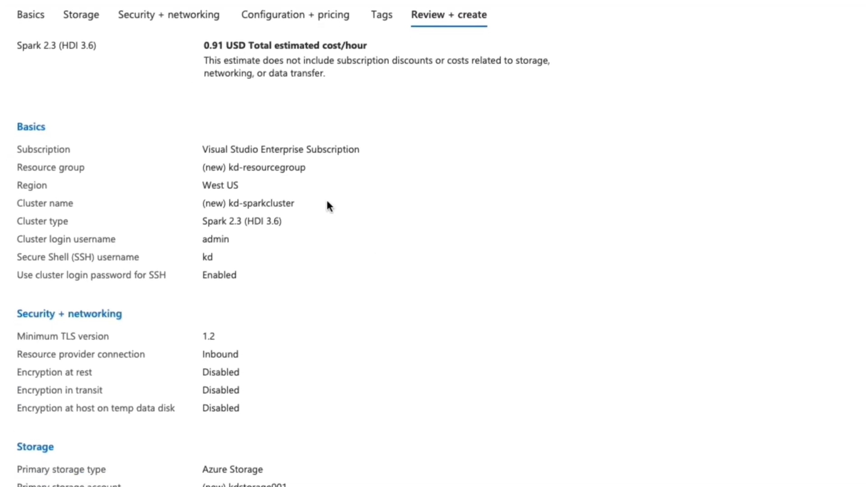
{"action": "left_click", "coordinate": [24, 107]}
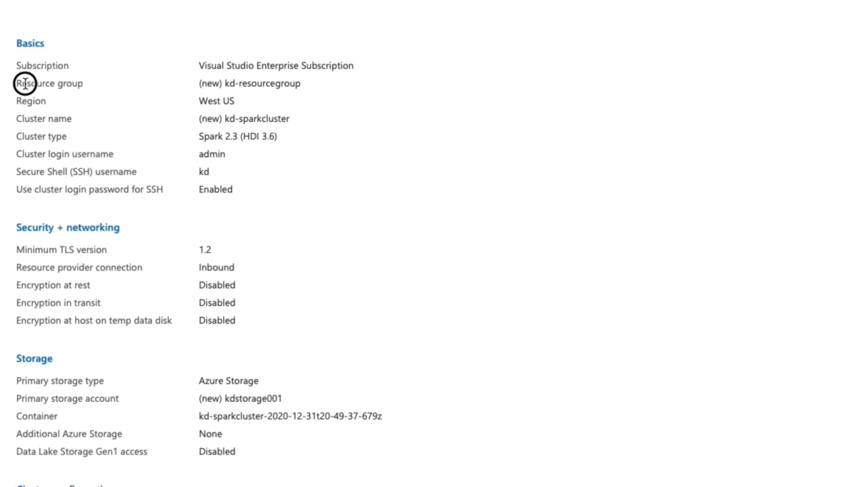
{"action": "left_click", "coordinate": [301, 108]}
{"action": "left_click_drag", "start_coordinate": [291, 141], "coordinate": [205, 141]}
{"action": "left_click_drag", "start_coordinate": [197, 73], "coordinate": [275, 73]}
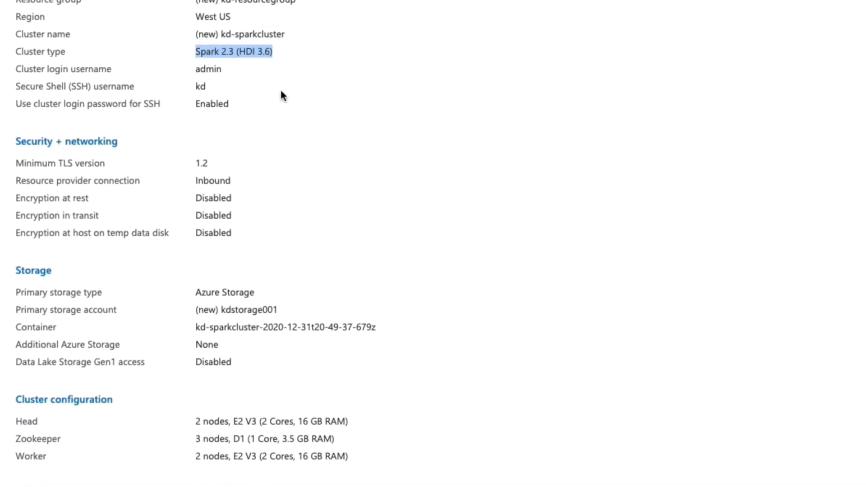
{"action": "left_click", "coordinate": [203, 107]}
{"action": "left_click_drag", "start_coordinate": [279, 332], "coordinate": [197, 332]}
{"action": "left_click_drag", "start_coordinate": [351, 478], "coordinate": [197, 468]}
{"action": "left_click_drag", "start_coordinate": [193, 375], "coordinate": [312, 355]}
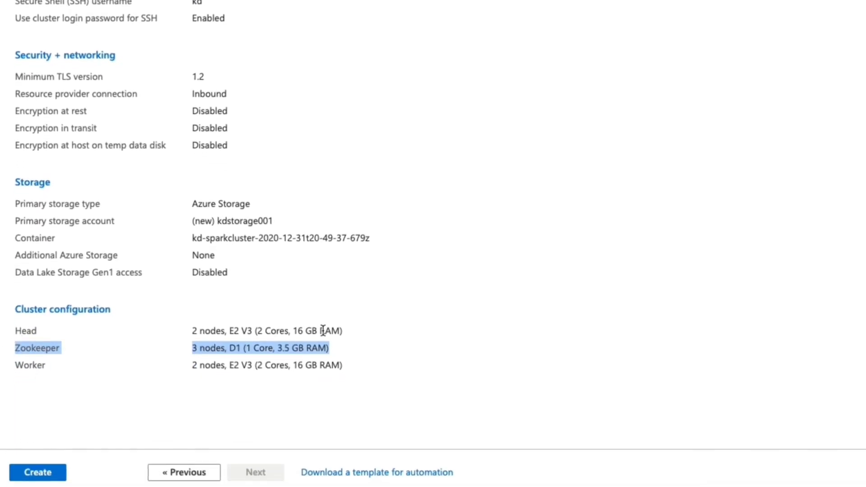
{"action": "left_click", "coordinate": [144, 377]}
{"action": "left_click", "coordinate": [23, 448]}
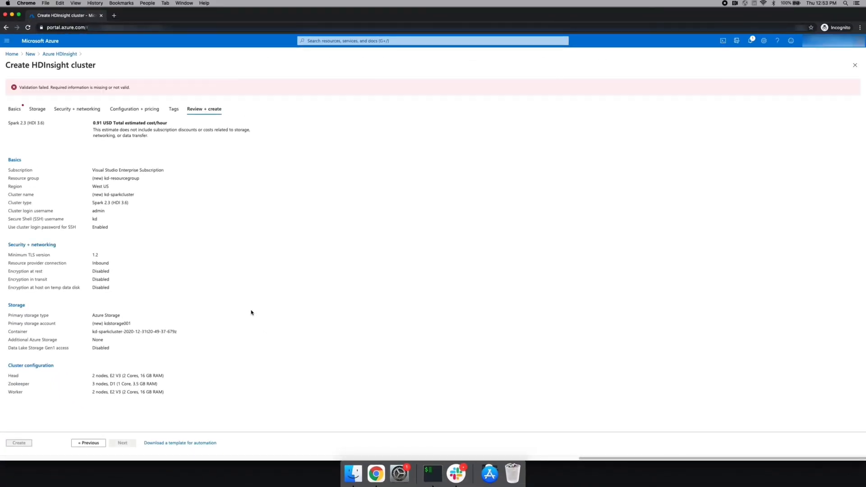
- Change the cluster name in the basic settings to kd-sparkcluster001 and validate the configuration again
{"action": "left_click", "coordinate": [14, 109]}
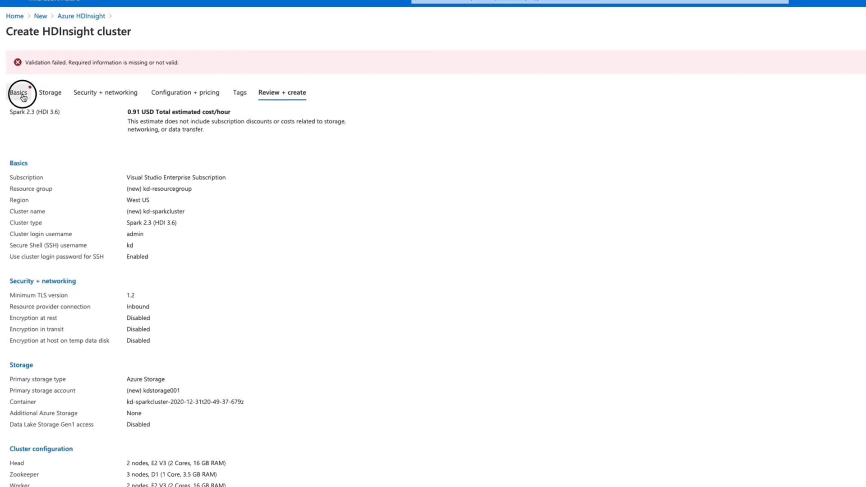
{"action": "left_click", "coordinate": [208, 244]}
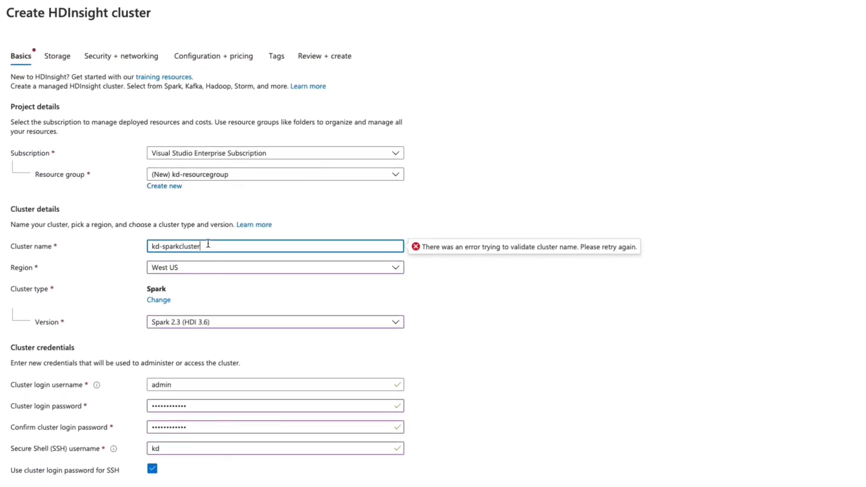
{"action": "type", "text": "001"}
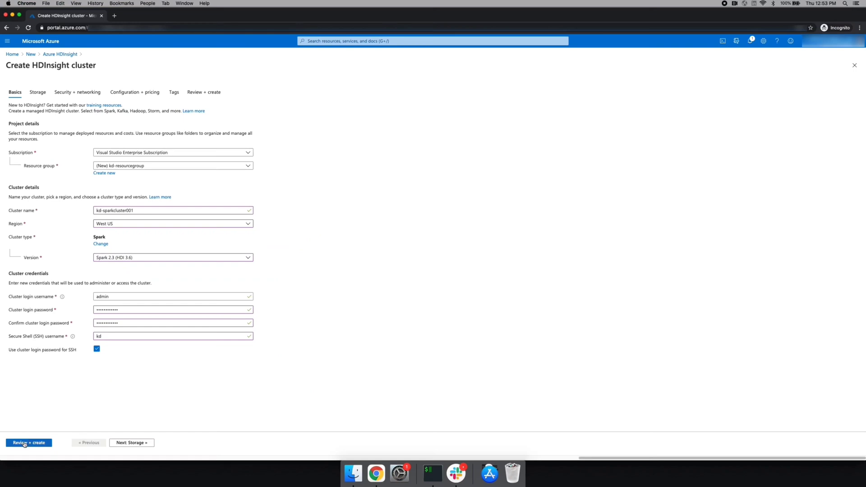
{"action": "left_click", "coordinate": [24, 443]}
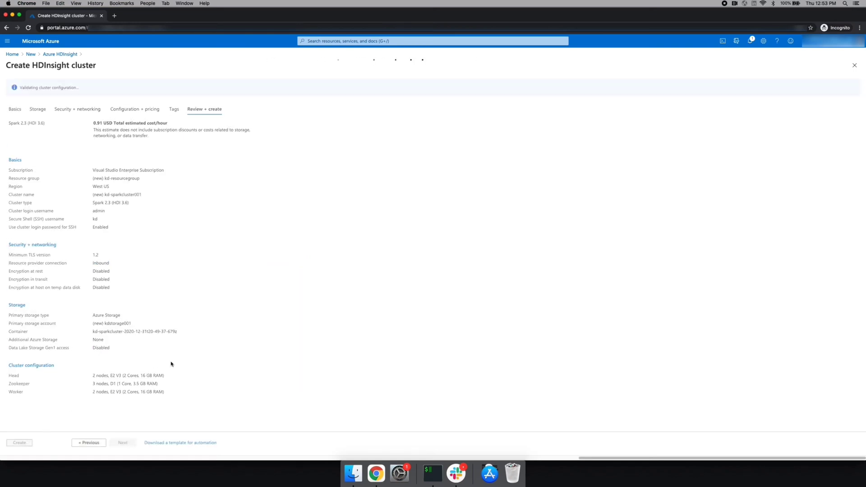
- Create the cluster with the revised name and check the progress of its deployment
{"action": "left_click_drag", "start_coordinate": [142, 194], "coordinate": [90, 194]}
{"action": "left_click", "coordinate": [19, 442]}
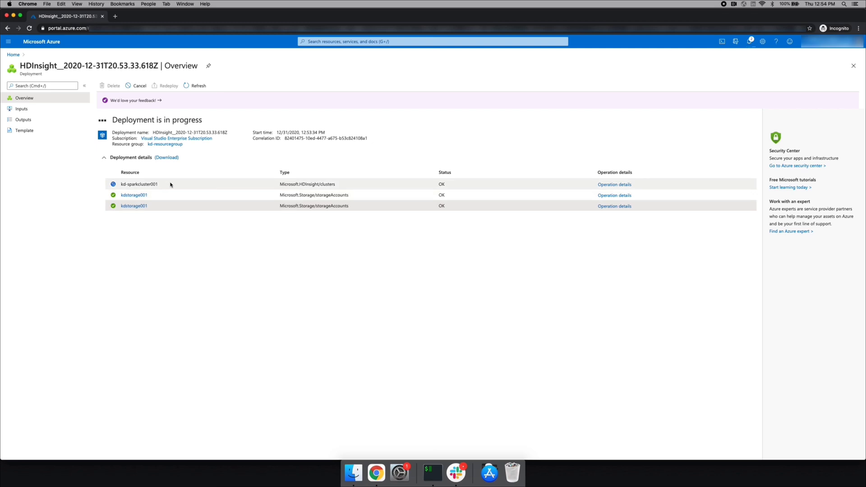
{"action": "left_click_drag", "start_coordinate": [170, 184], "coordinate": [121, 183]}
{"action": "left_click", "coordinate": [200, 261]}
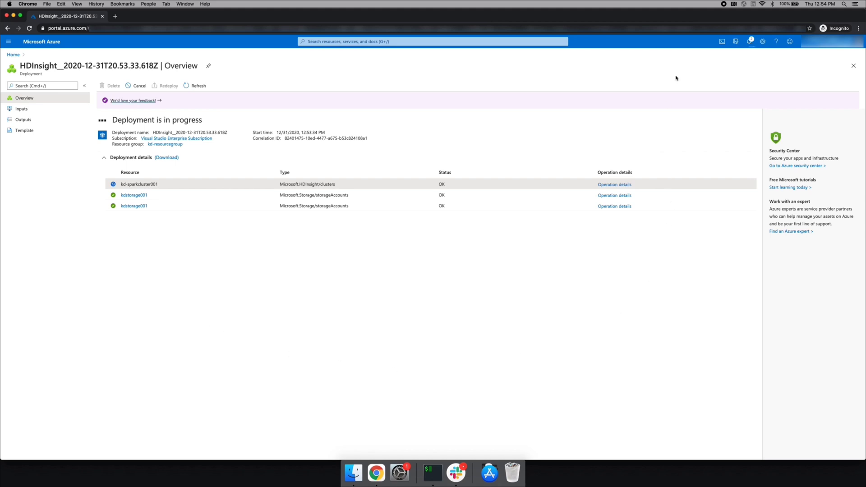
{"action": "left_click", "coordinate": [749, 41]}
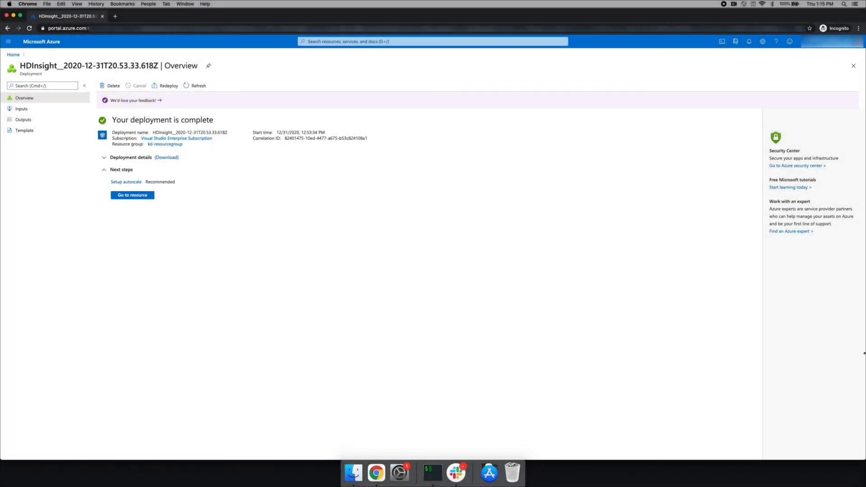
- Check the deployment status, open the deployed cluster resource and examine its head, worker and Zookeeper node sizes
{"action": "left_click_drag", "start_coordinate": [224, 120], "coordinate": [149, 116]}
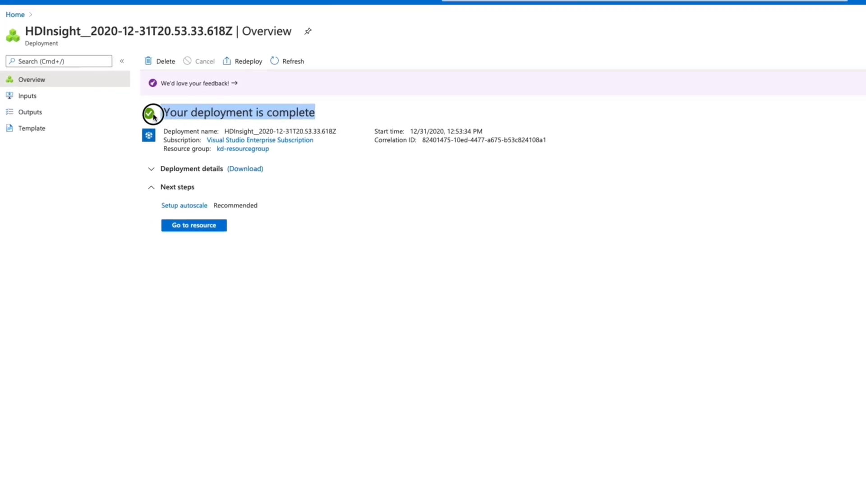
{"action": "left_click", "coordinate": [381, 231]}
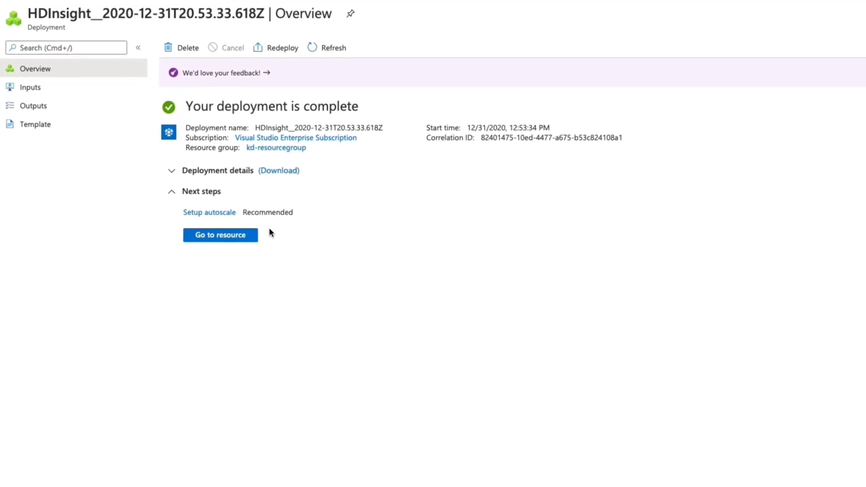
{"action": "left_click", "coordinate": [237, 238]}
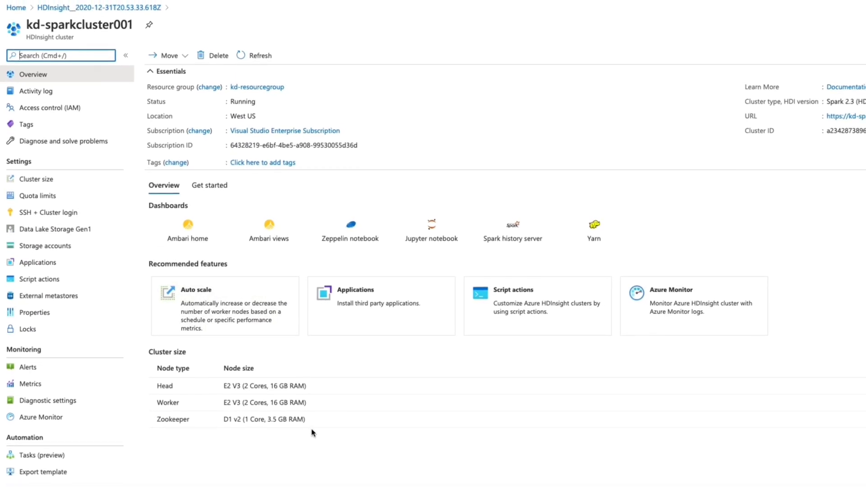
{"action": "triple_click", "coordinate": [249, 420]}
{"action": "left_click_drag", "start_coordinate": [232, 408], "coordinate": [143, 380]}
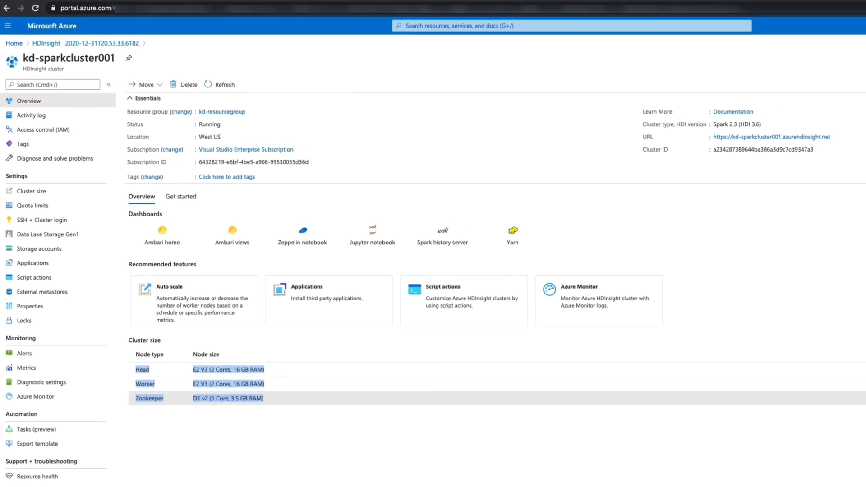
- Open the cluster's URL from its overview and sign in as admin with the cluster login password
{"action": "left_click", "coordinate": [724, 135]}
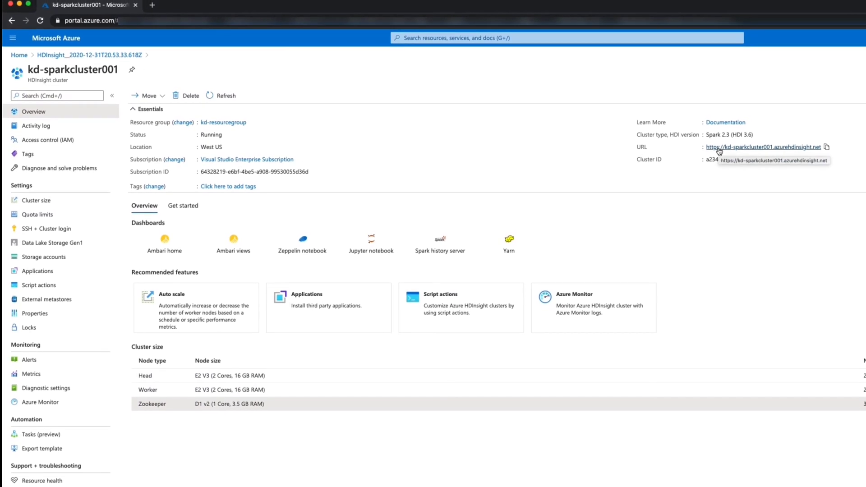
{"action": "left_click", "coordinate": [721, 145]}
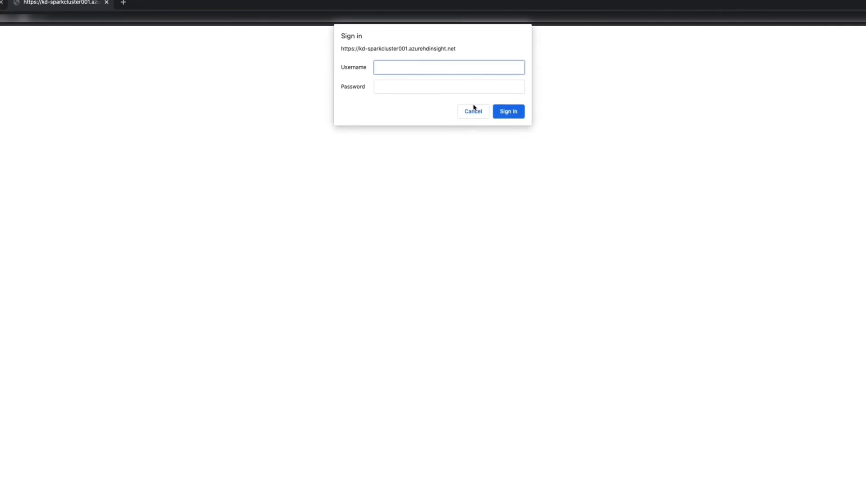
{"action": "type", "text": "admin"}
{"action": "left_click", "coordinate": [433, 87]}
{"action": "type", "text": "********"}
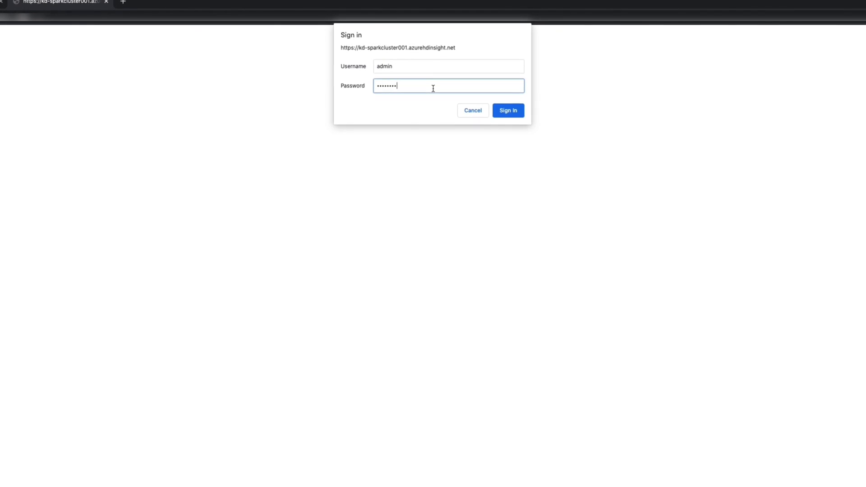
{"action": "left_click", "coordinate": [502, 112]}
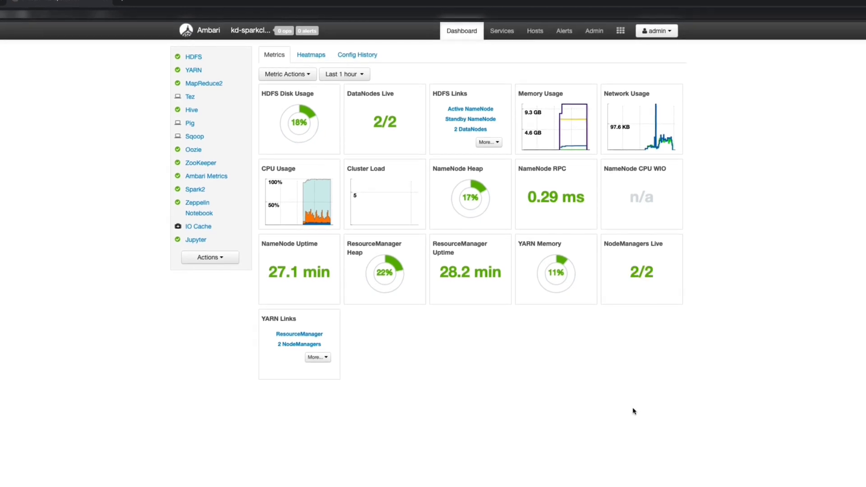
- Look through the Ambari pages for Spark2, Oozie, Hive, HDFS, hosts, alerts and services, and return to the dashboard
{"action": "left_click", "coordinate": [205, 191]}
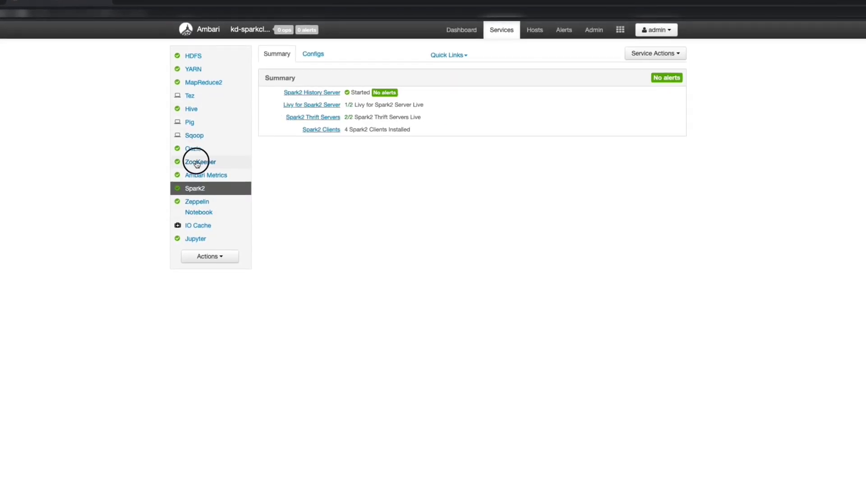
{"action": "left_click", "coordinate": [193, 148]}
{"action": "left_click", "coordinate": [191, 109]}
{"action": "left_click", "coordinate": [193, 56]}
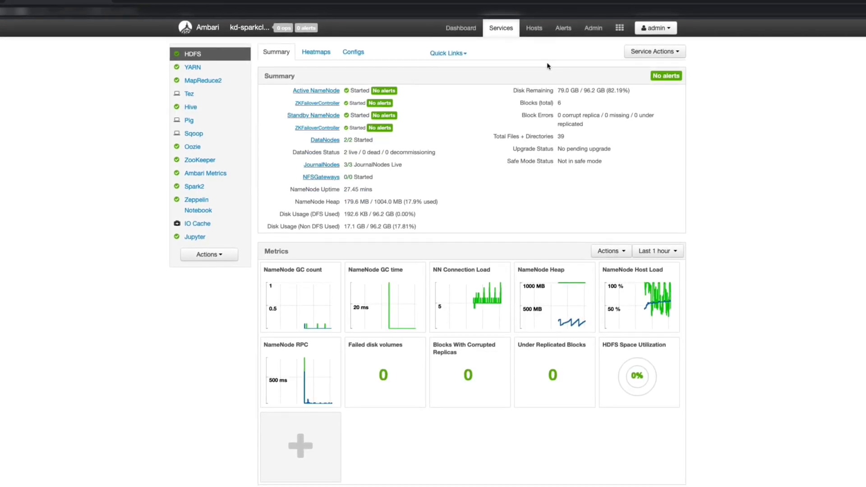
{"action": "left_click", "coordinate": [534, 28]}
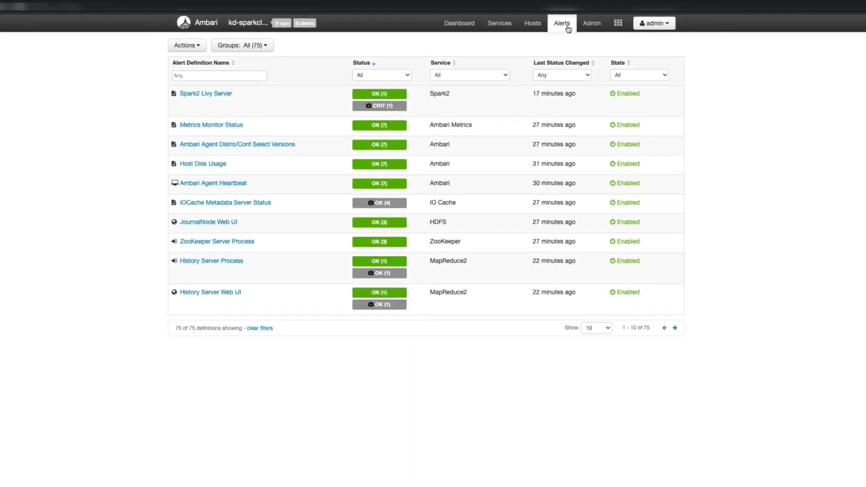
{"action": "left_click", "coordinate": [491, 24]}
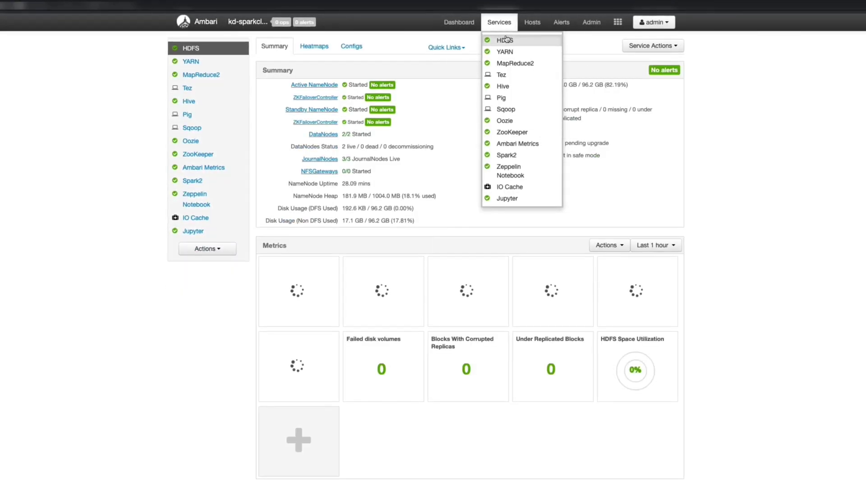
{"action": "left_click", "coordinate": [457, 21]}
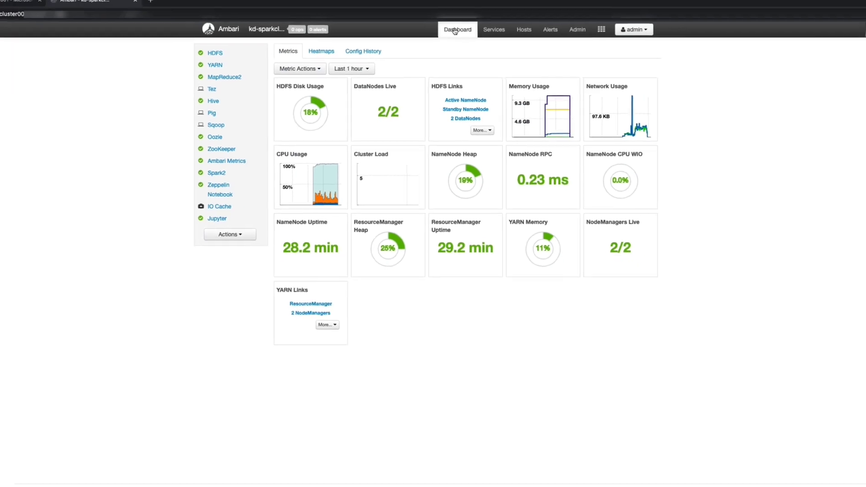
- Open the cluster's Yarn dashboard from its overview and examine the application queues, cluster nodes and scheduler
{"action": "left_click", "coordinate": [182, 17]}
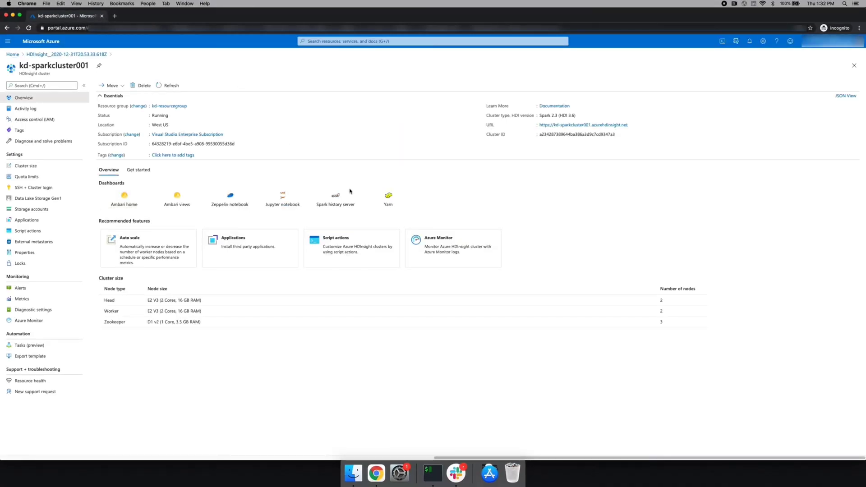
{"action": "left_click", "coordinate": [391, 203]}
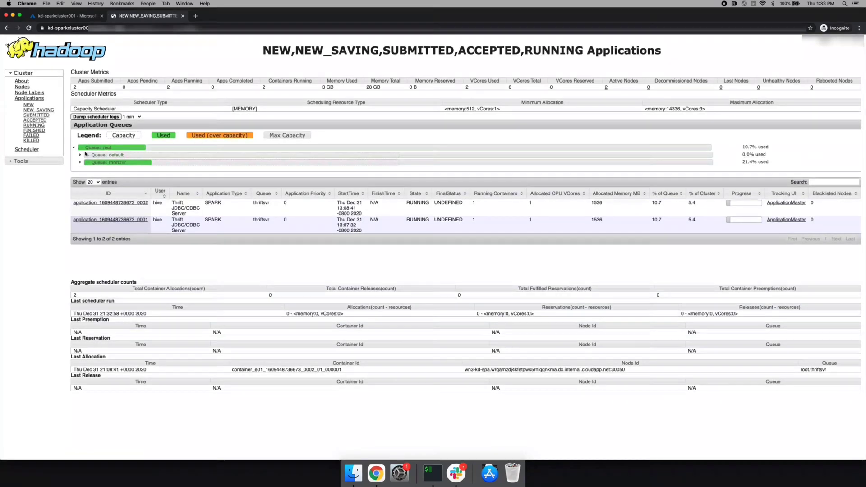
{"action": "left_click", "coordinate": [80, 155]}
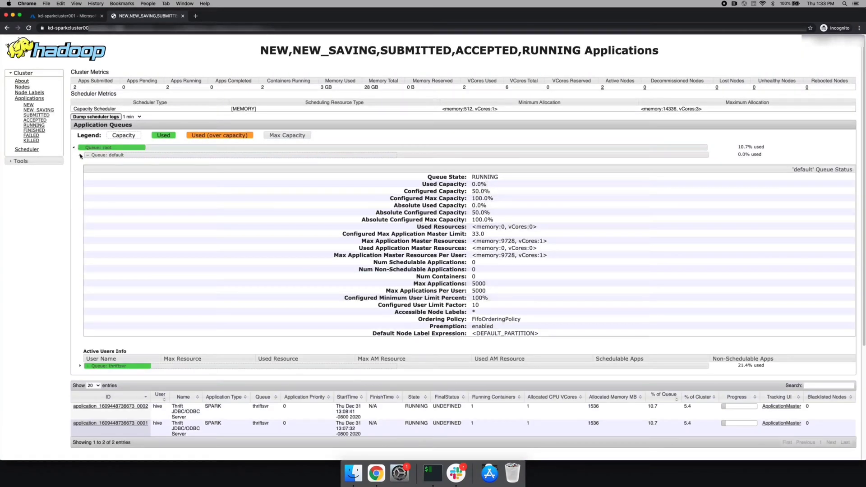
{"action": "left_click", "coordinate": [81, 156]}
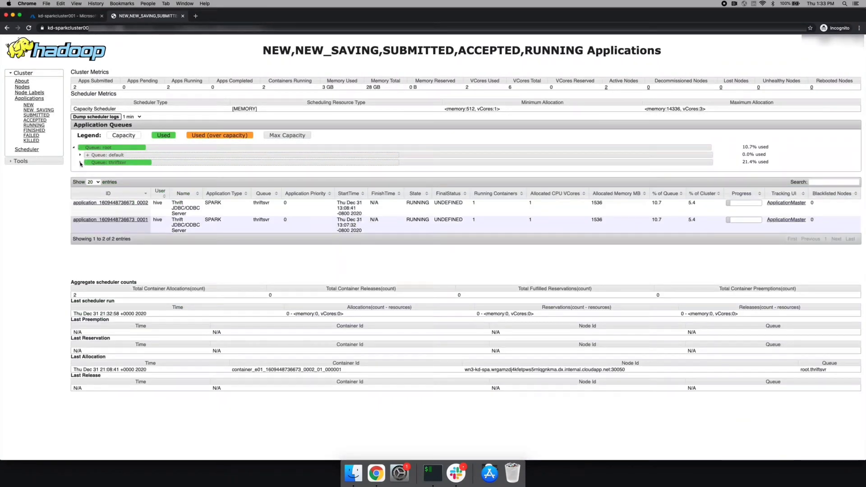
{"action": "left_click", "coordinate": [81, 163]}
{"action": "left_click", "coordinate": [81, 163]}
{"action": "left_click_drag", "start_coordinate": [172, 202], "coordinate": [218, 230]}
{"action": "left_click", "coordinate": [219, 230]}
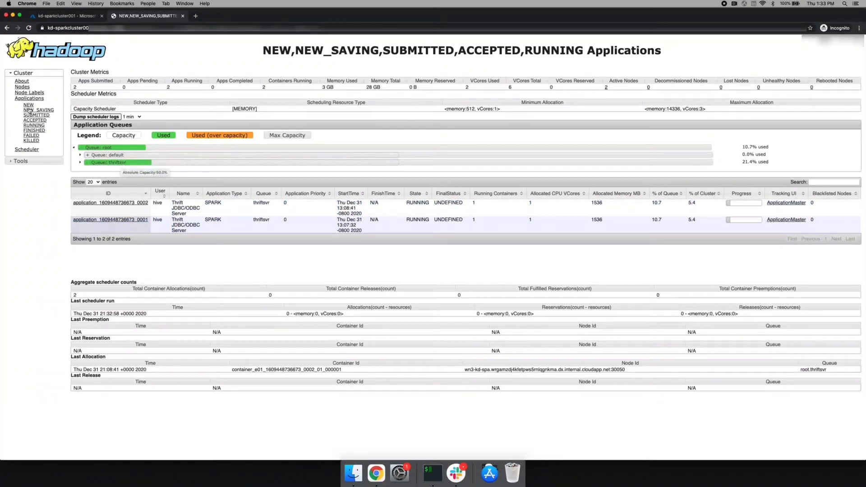
{"action": "left_click", "coordinate": [23, 88]}
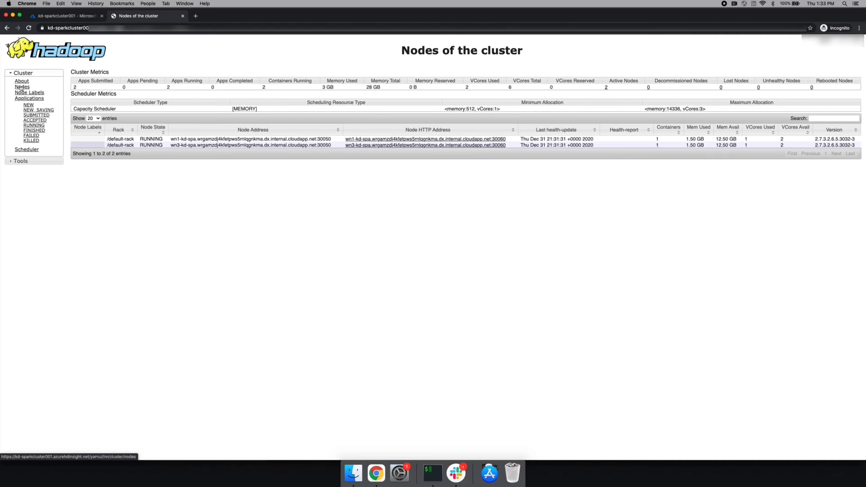
{"action": "left_click", "coordinate": [28, 149]}
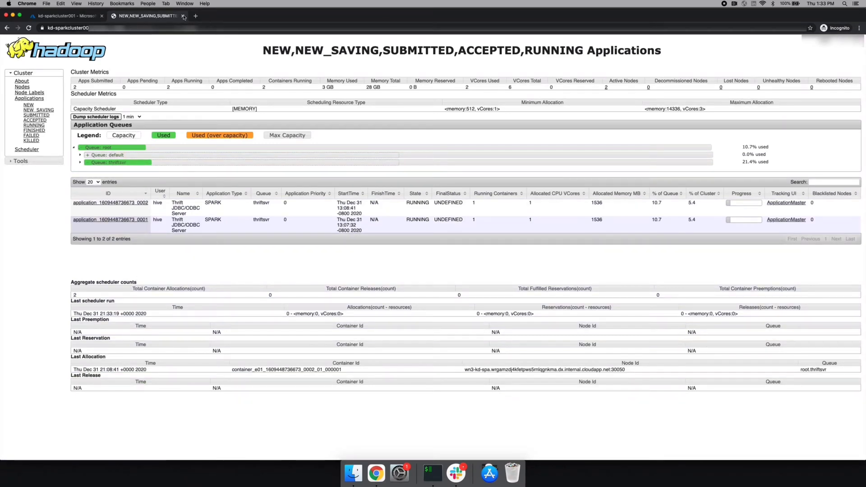
- Open the Spark history server from the cluster overview and check its completed and incomplete applications
{"action": "left_click", "coordinate": [105, 18]}
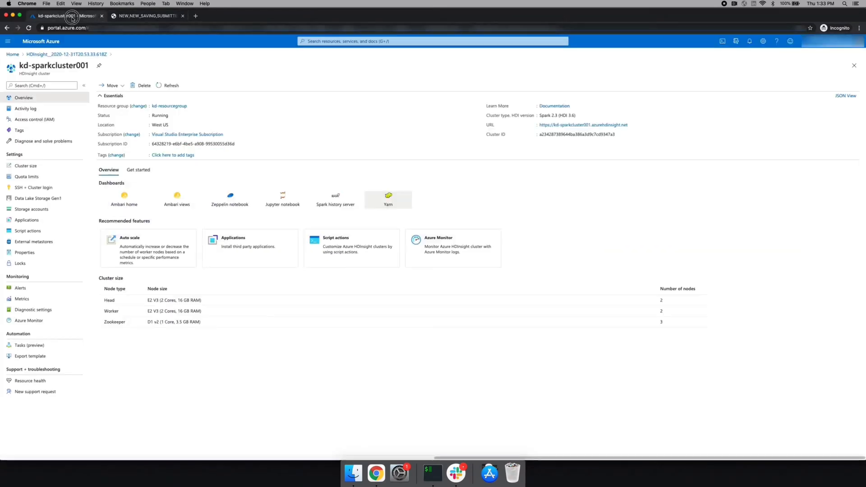
{"action": "left_click", "coordinate": [332, 199]}
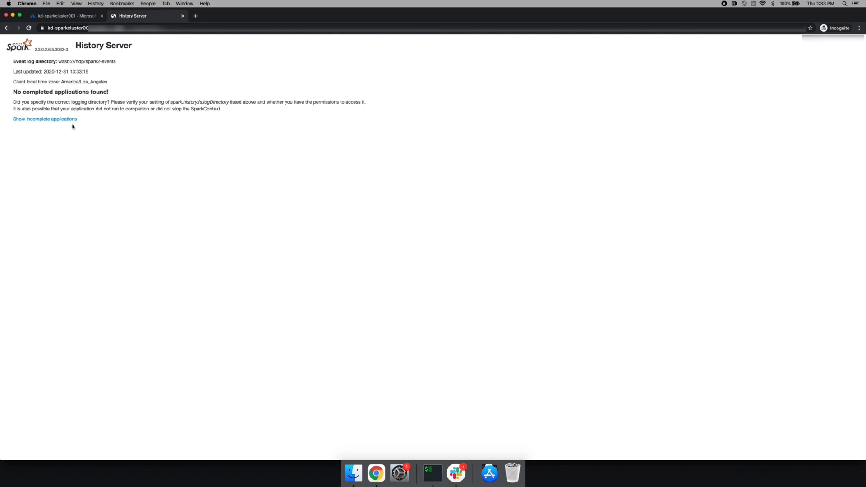
{"action": "left_click", "coordinate": [36, 119]}
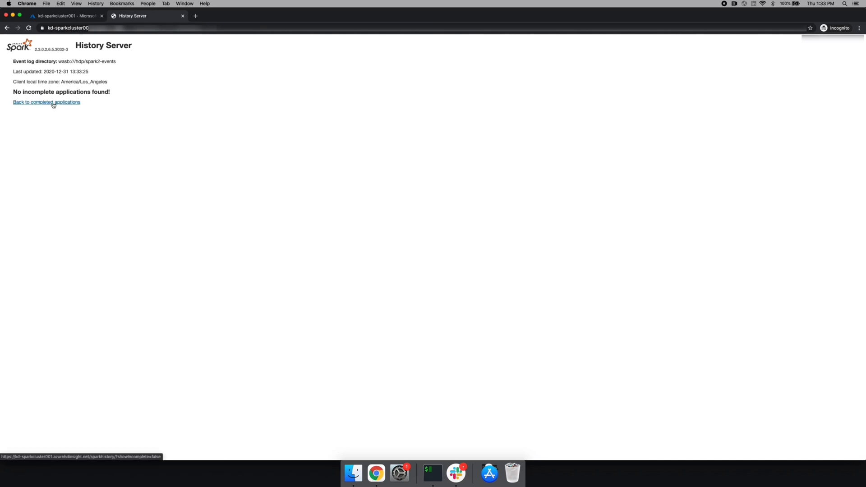
{"action": "left_click", "coordinate": [182, 15]}
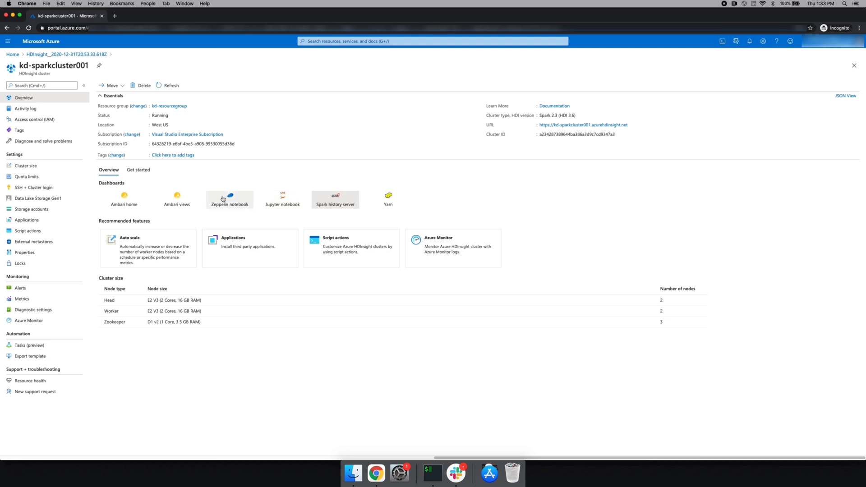
- Open the Oozie Web UI of the hn0 head node through Ambari home, look at its workflow jobs, and return to the portal
{"action": "left_click", "coordinate": [130, 197]}
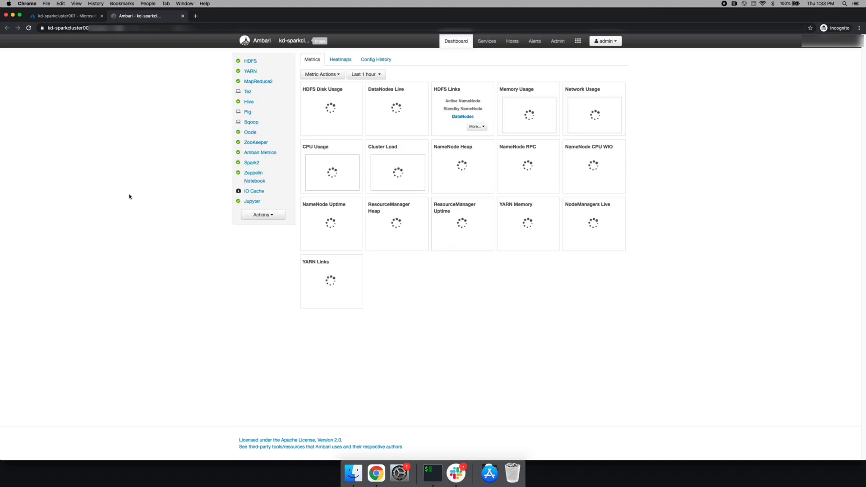
{"action": "left_click", "coordinate": [251, 134]}
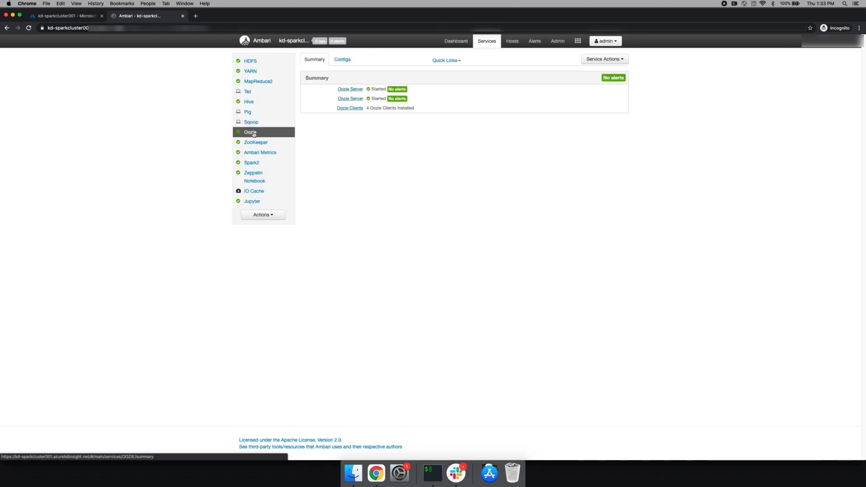
{"action": "left_click", "coordinate": [458, 62]}
{"action": "mouse_move", "coordinate": [461, 74]}
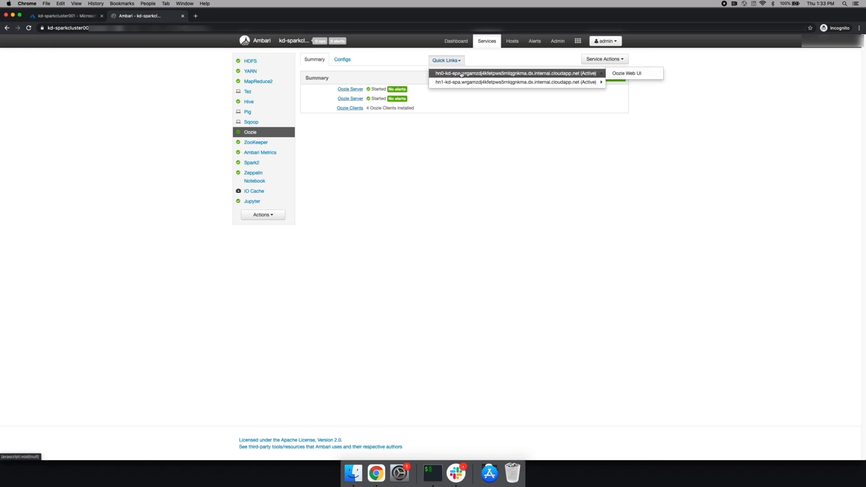
{"action": "left_click", "coordinate": [625, 73]}
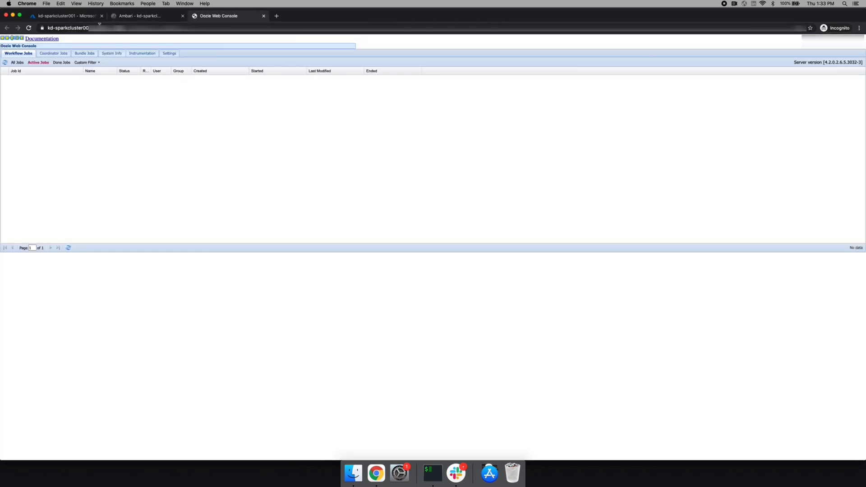
{"action": "left_click", "coordinate": [264, 16]}
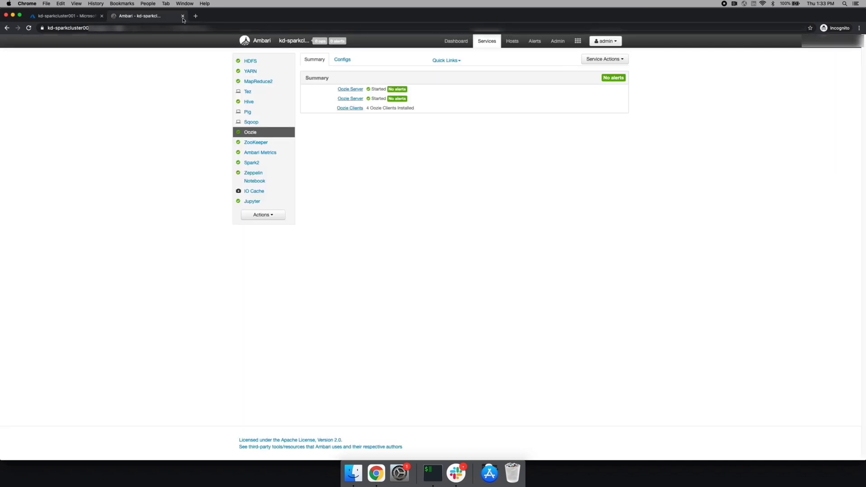
{"action": "left_click", "coordinate": [183, 17]}
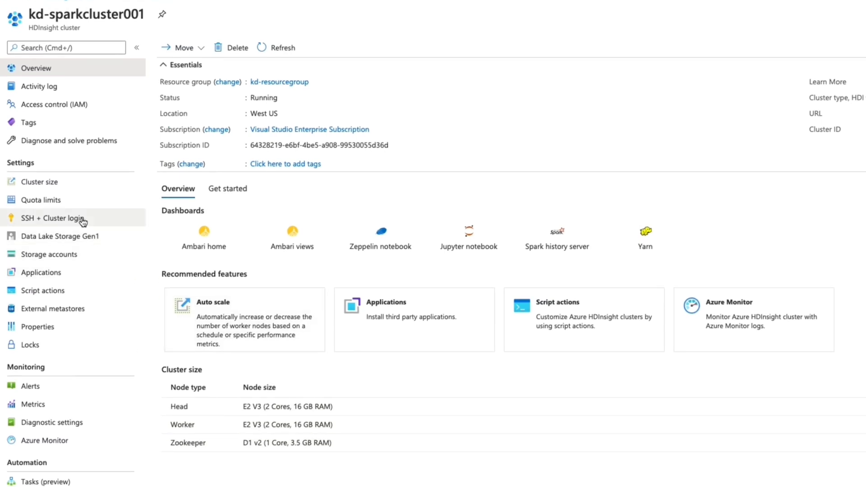
- Select the hostname kd-sparkcluster001-ssh.azurehdinsight.net in the cluster's SSH + Cluster login settings and copy the generated ssh command
{"action": "left_click", "coordinate": [82, 220]}
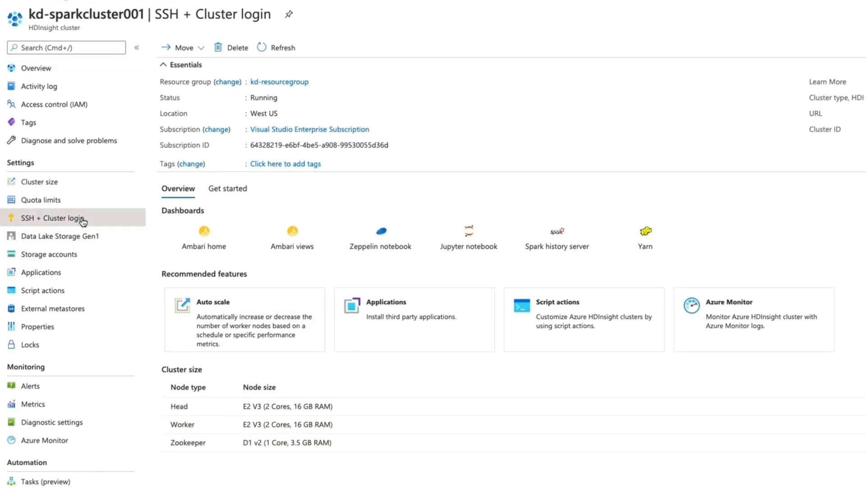
{"action": "left_click", "coordinate": [356, 123]}
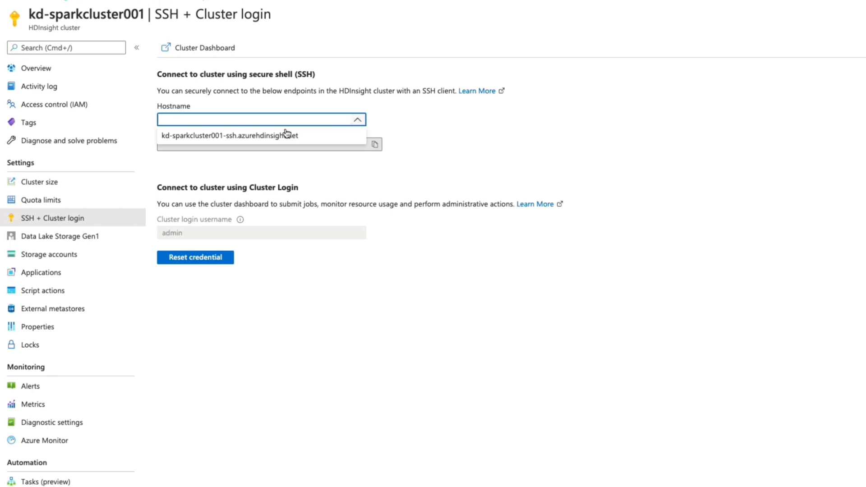
{"action": "left_click", "coordinate": [286, 134]}
{"action": "left_click", "coordinate": [324, 144]}
{"action": "left_click_drag", "start_coordinate": [324, 144], "coordinate": [159, 144]}
{"action": "key", "text": "super+c"}
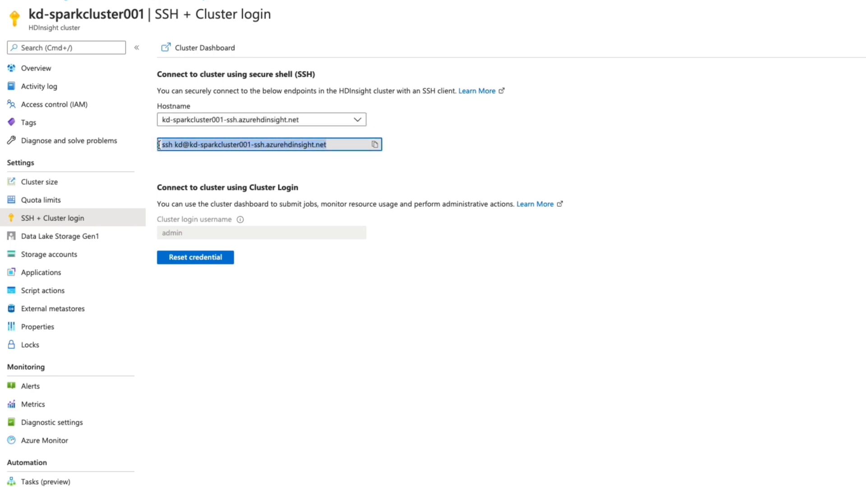
{"action": "left_click", "coordinate": [406, 289]}
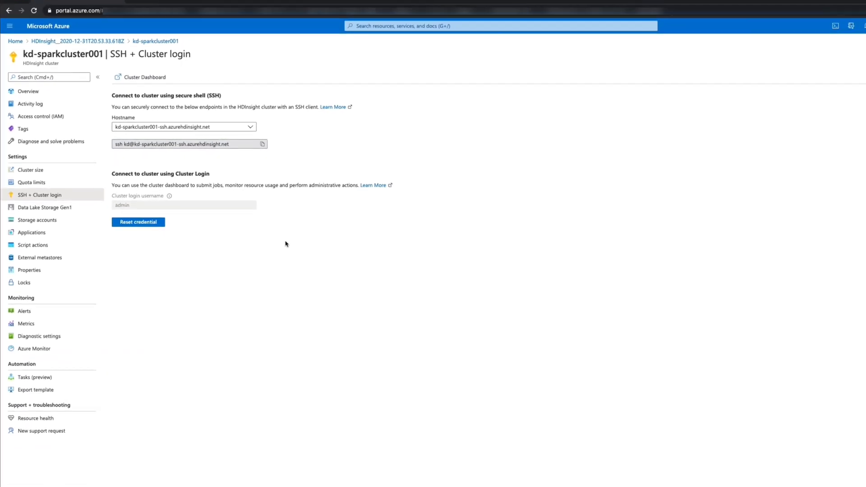
- Switch to iTerm2, run the copied ssh command for the cluster and answer yes to continue connecting
{"action": "left_click", "coordinate": [432, 472]}
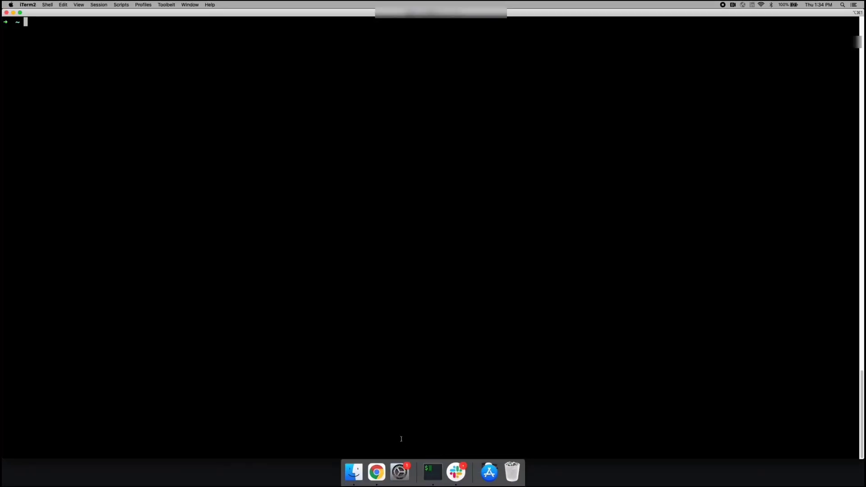
{"action": "key", "text": "super+v"}
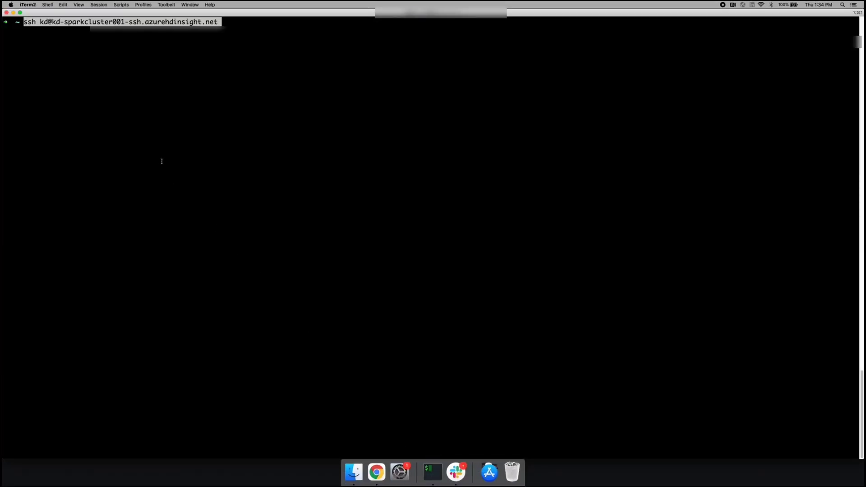
{"action": "key", "text": "Return"}
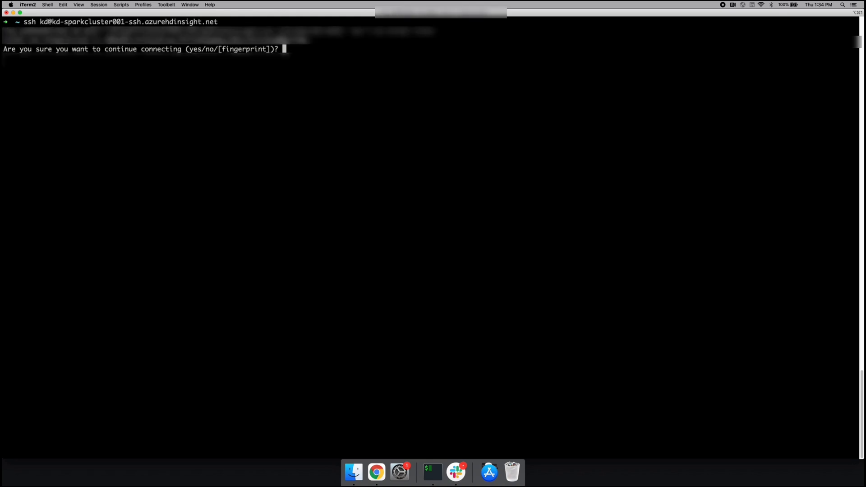
{"action": "type", "text": "yes"}
{"action": "key", "text": "Return"}
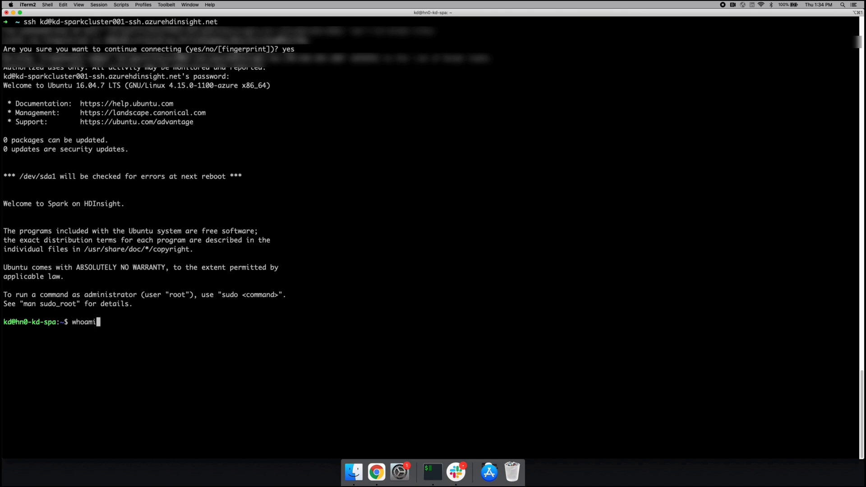
- Check the logged-in user with whoami and list the HDFS root directory with hadoop fs -ls /
{"action": "key", "text": "Return"}
{"action": "type", "text": "hadoop fs -ls /"}
{"action": "key", "text": "Return"}
{"action": "key", "text": "Return"}
{"action": "key", "text": "Return"}
- List the HDFS user directories with hadoop fs -ls /user
{"action": "type", "text": "hadoop fs -ls /user"}
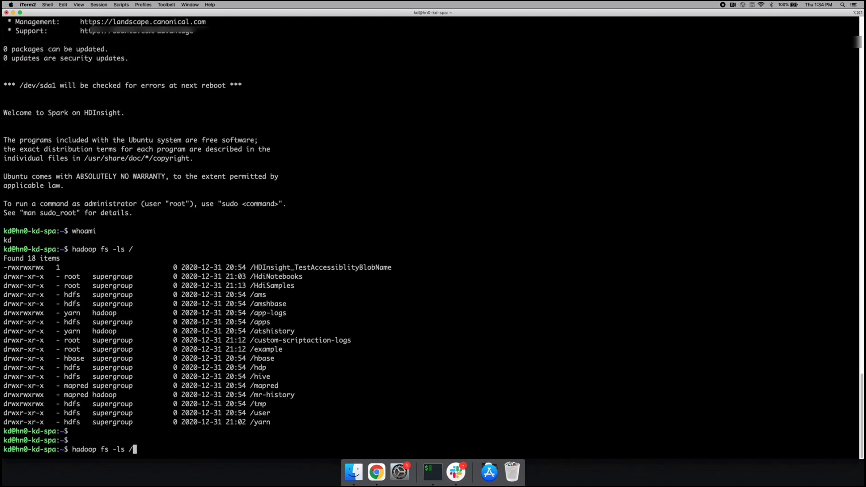
{"action": "key", "text": "Return"}
{"action": "key", "text": "Return"}
{"action": "key", "text": "Return"}
- Create the HDFS directory /user/kd with hadoop fs -mkdir and list /user again to check it
{"action": "type", "text": "hadoop fs -mkdir /user/kd"}
{"action": "key", "text": "Return"}
{"action": "key", "text": "Return"}
{"action": "key", "text": "Return"}
{"action": "type", "text": "hadoop fs -ls /user"}
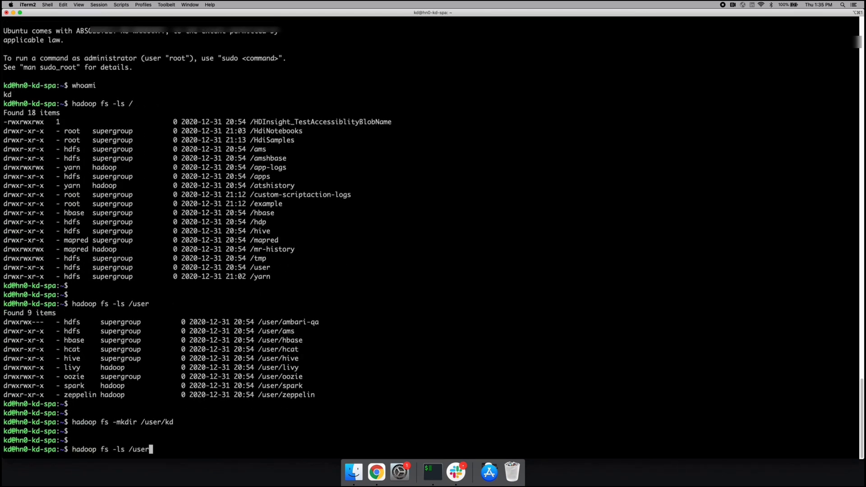
{"action": "key", "text": "Return"}
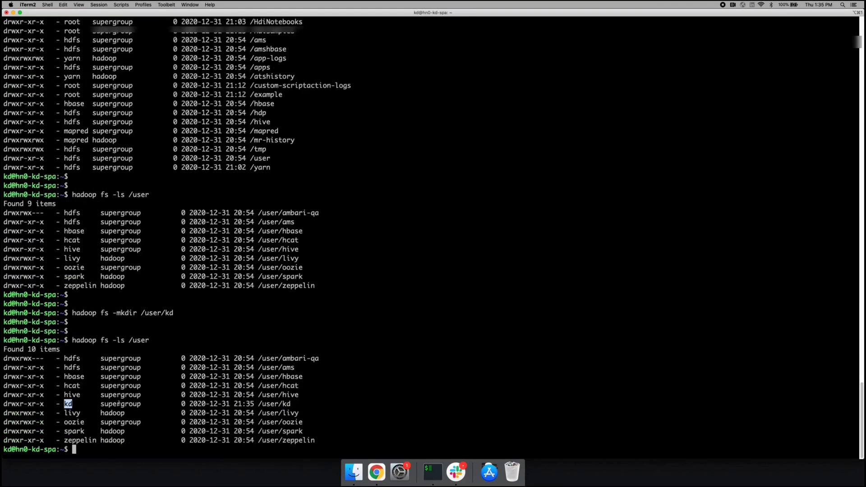
- Switch to Chrome and view the kdstorage001 storage account and the kd-sparkcluster001 cluster from the All resources list
{"action": "left_click", "coordinate": [375, 472]}
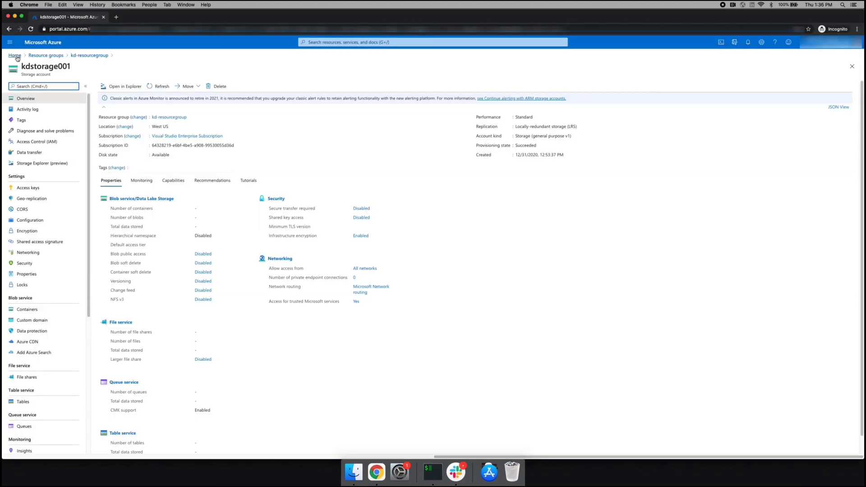
{"action": "left_click", "coordinate": [15, 55]}
{"action": "left_click", "coordinate": [330, 89]}
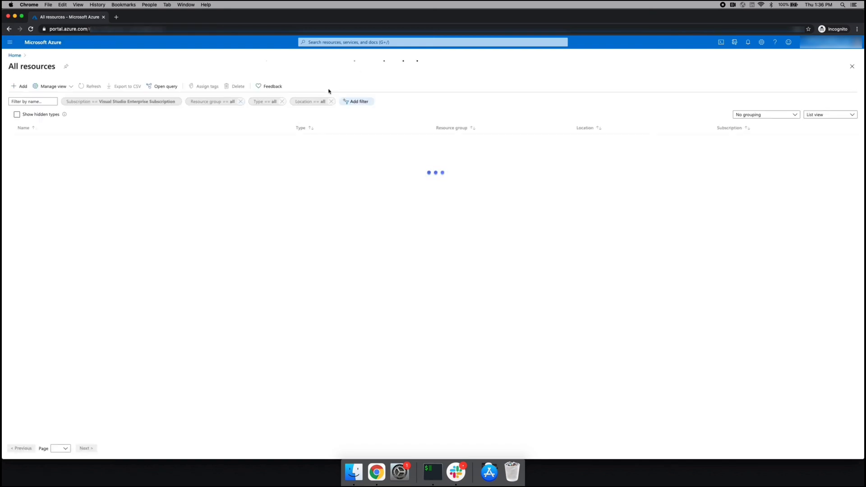
{"action": "left_click", "coordinate": [35, 151]}
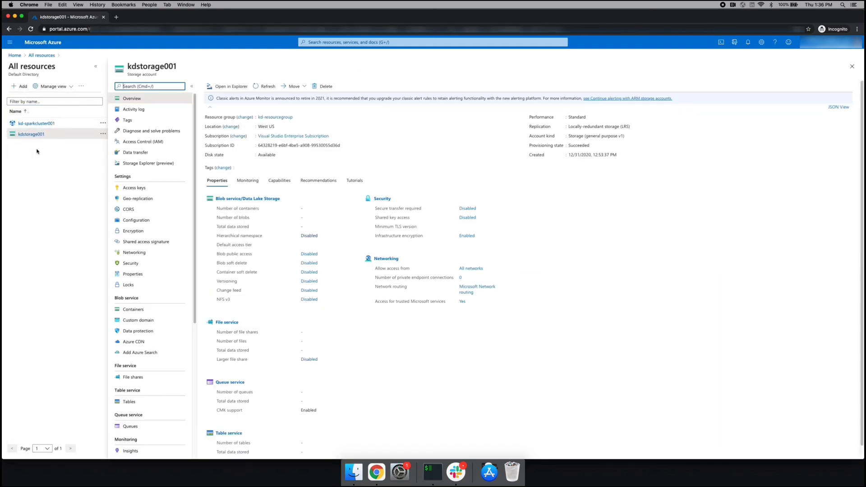
{"action": "left_click", "coordinate": [36, 124]}
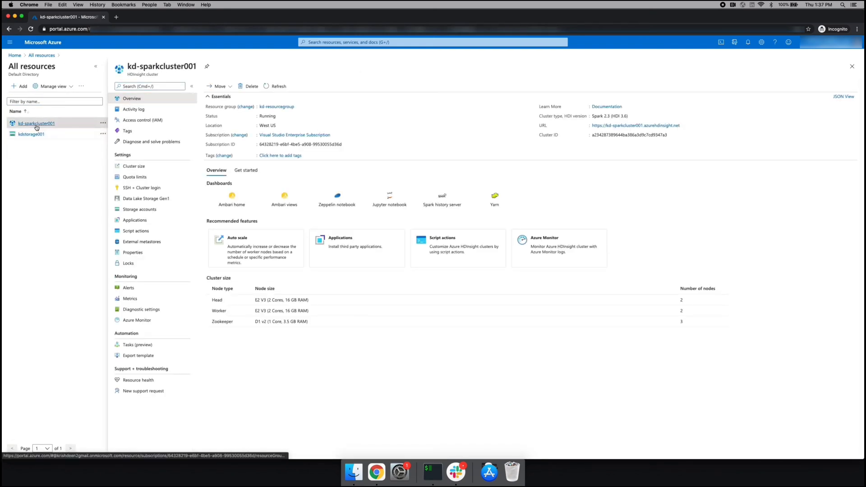
- Return to the Azure portal home page and open the full list of resources
{"action": "left_click", "coordinate": [9, 42]}
{"action": "left_click", "coordinate": [20, 67]}
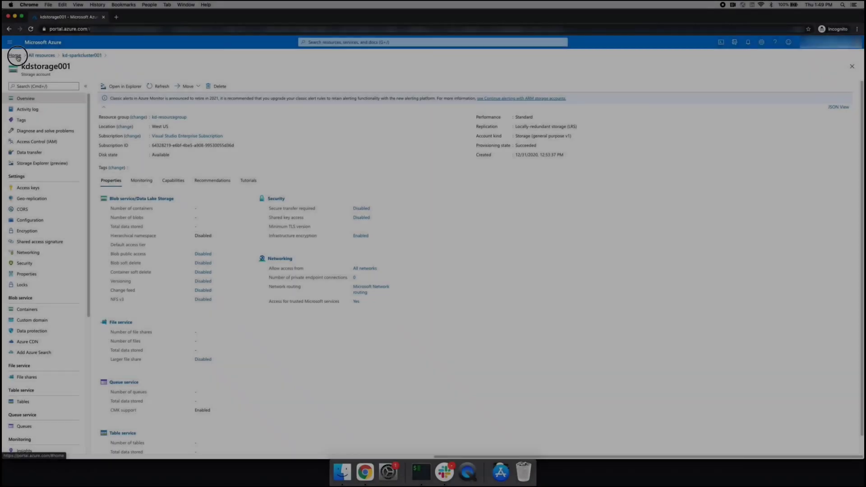
{"action": "left_click", "coordinate": [14, 53]}
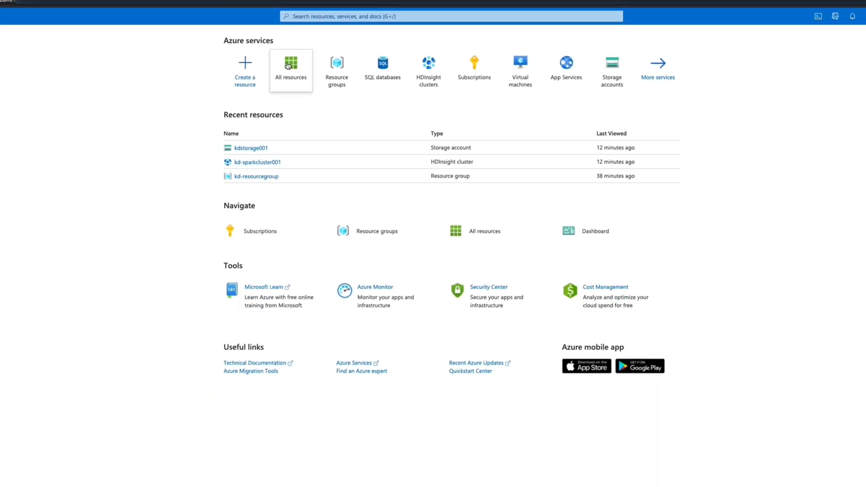
{"action": "left_click", "coordinate": [326, 80]}
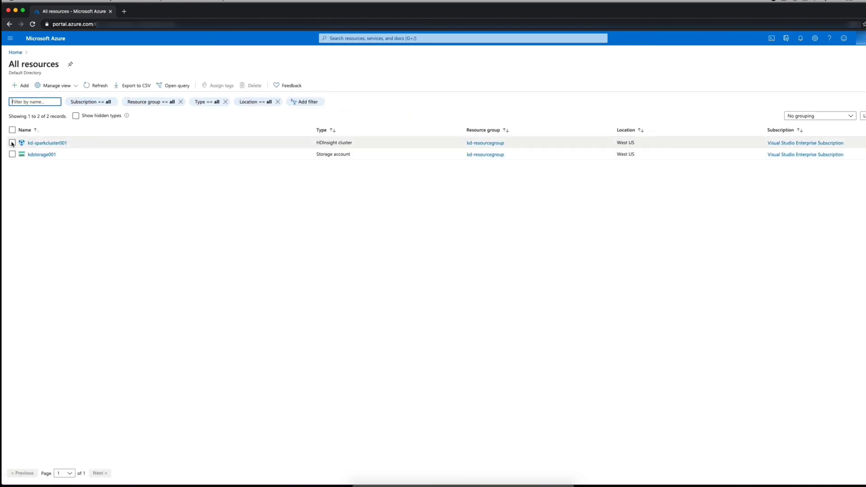
- Delete the kd-sparkcluster001 cluster and the kdstorage001 storage account together from All resources, confirming the deletion with yes
{"action": "left_click", "coordinate": [12, 143]}
{"action": "left_click", "coordinate": [13, 154]}
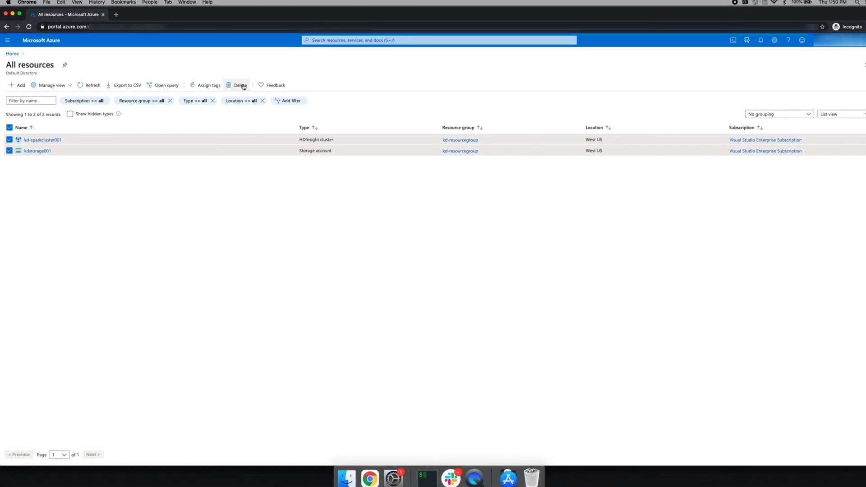
{"action": "left_click", "coordinate": [236, 85]}
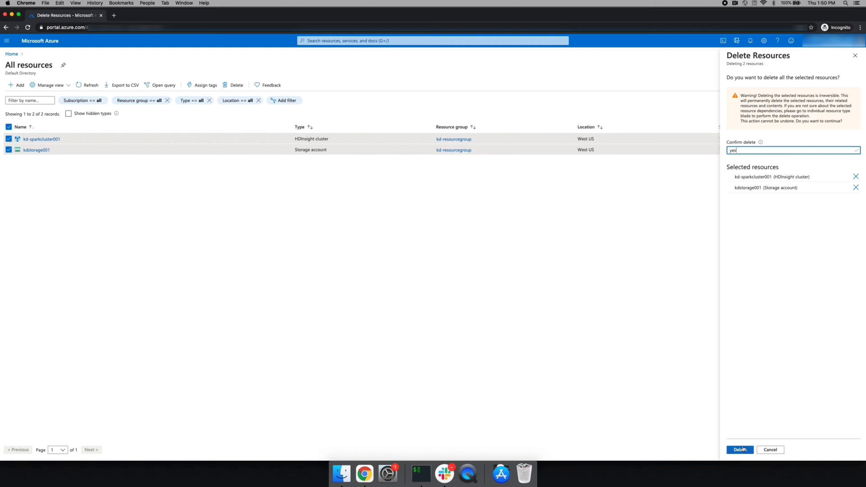
{"action": "left_click", "coordinate": [740, 450]}
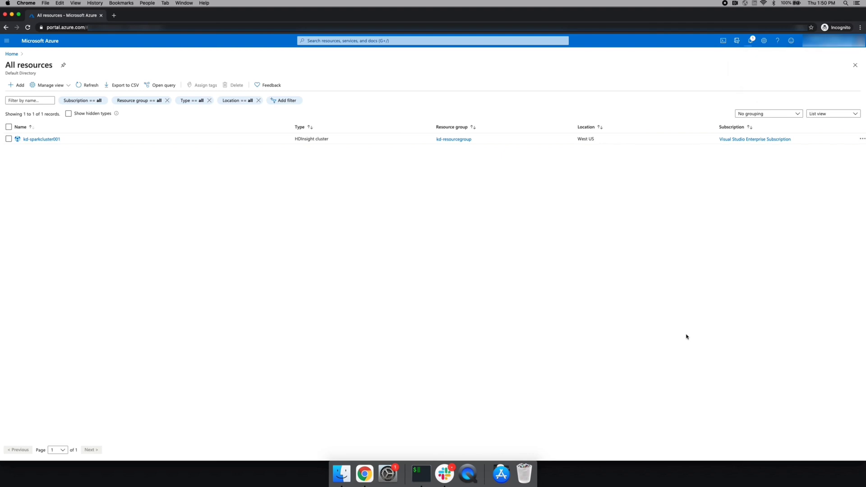
- Check the deletion's progress in the notifications, return to the portal home page, and view the notifications again there
{"action": "left_click", "coordinate": [751, 42]}
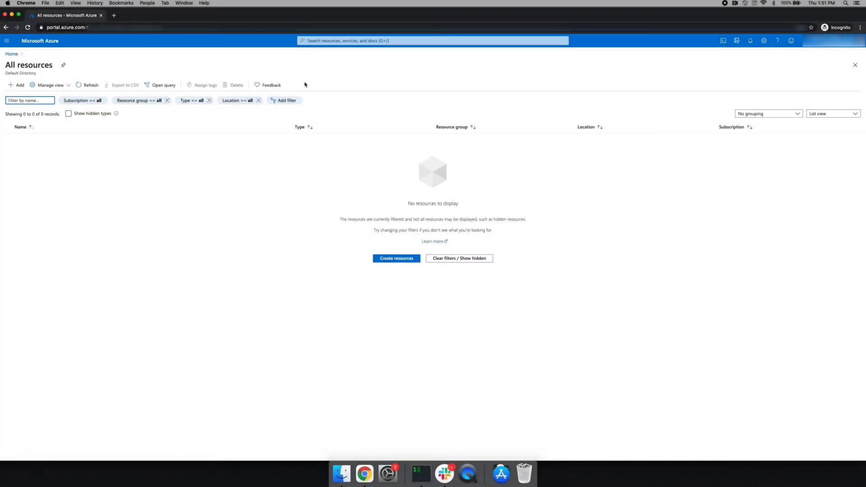
{"action": "left_click", "coordinate": [9, 56]}
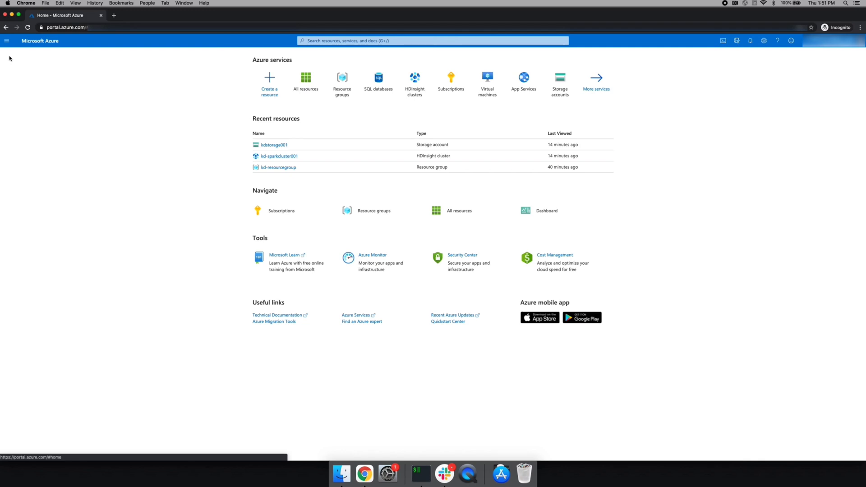
{"action": "left_click", "coordinate": [750, 43]}
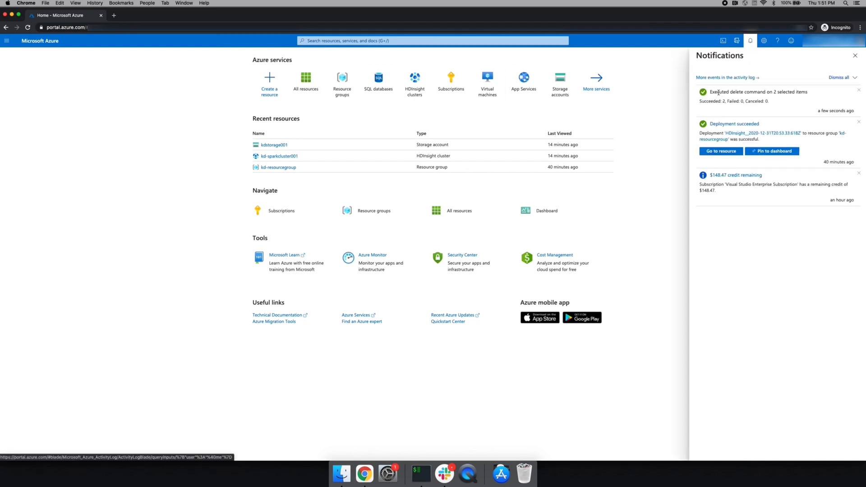